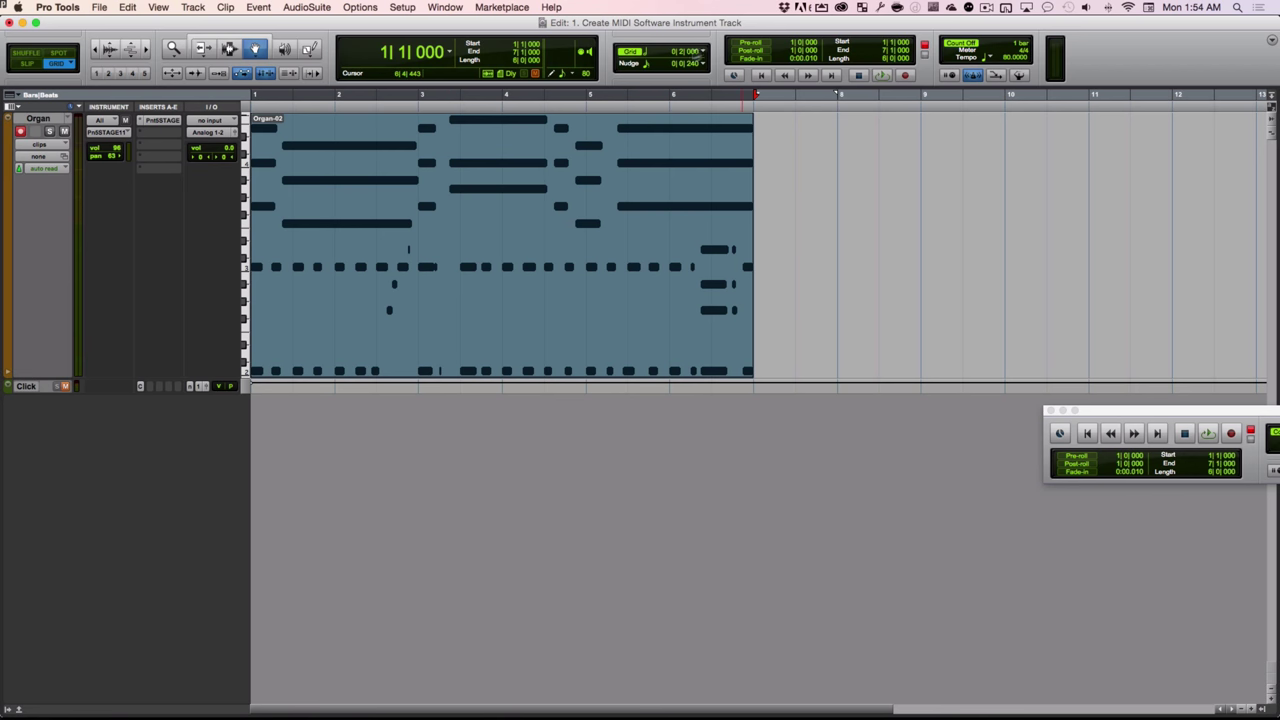
Set the grid to 1/8 note and show the Organ track as MIDI notes, selecting one near bar 6.
{"action": "left_click", "coordinate": [650, 55]}
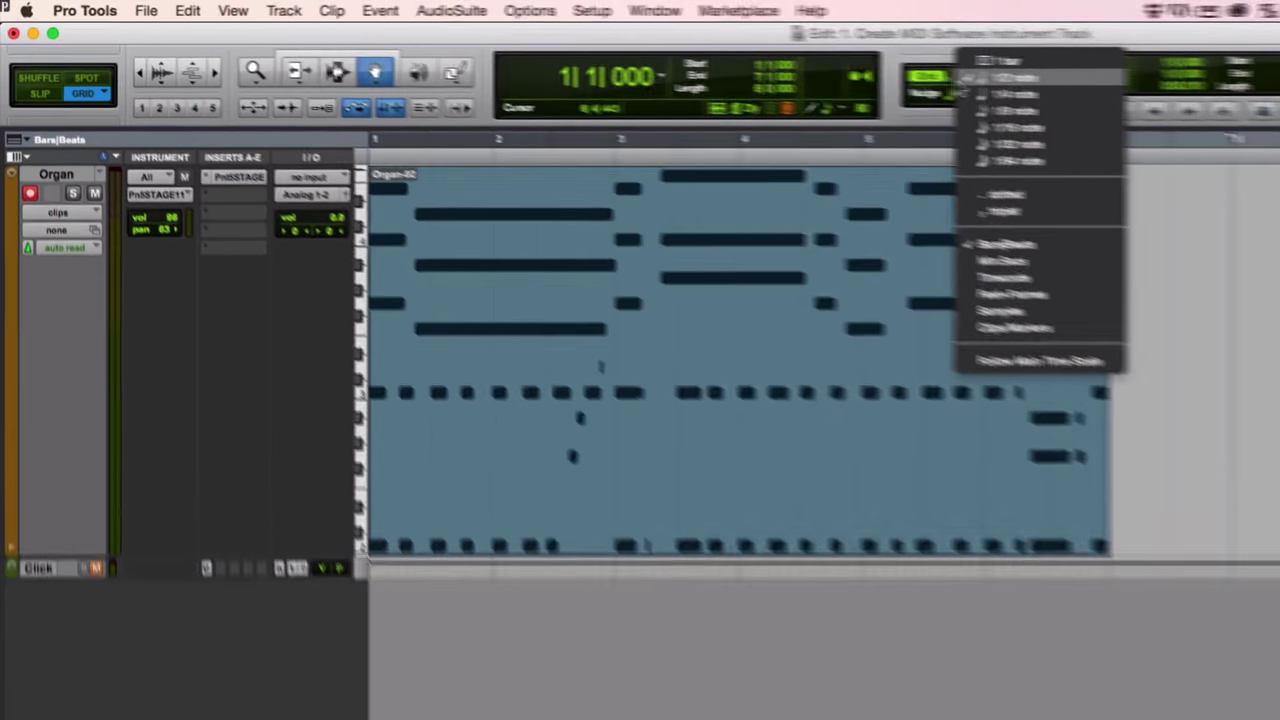
{"action": "left_click", "coordinate": [666, 79]}
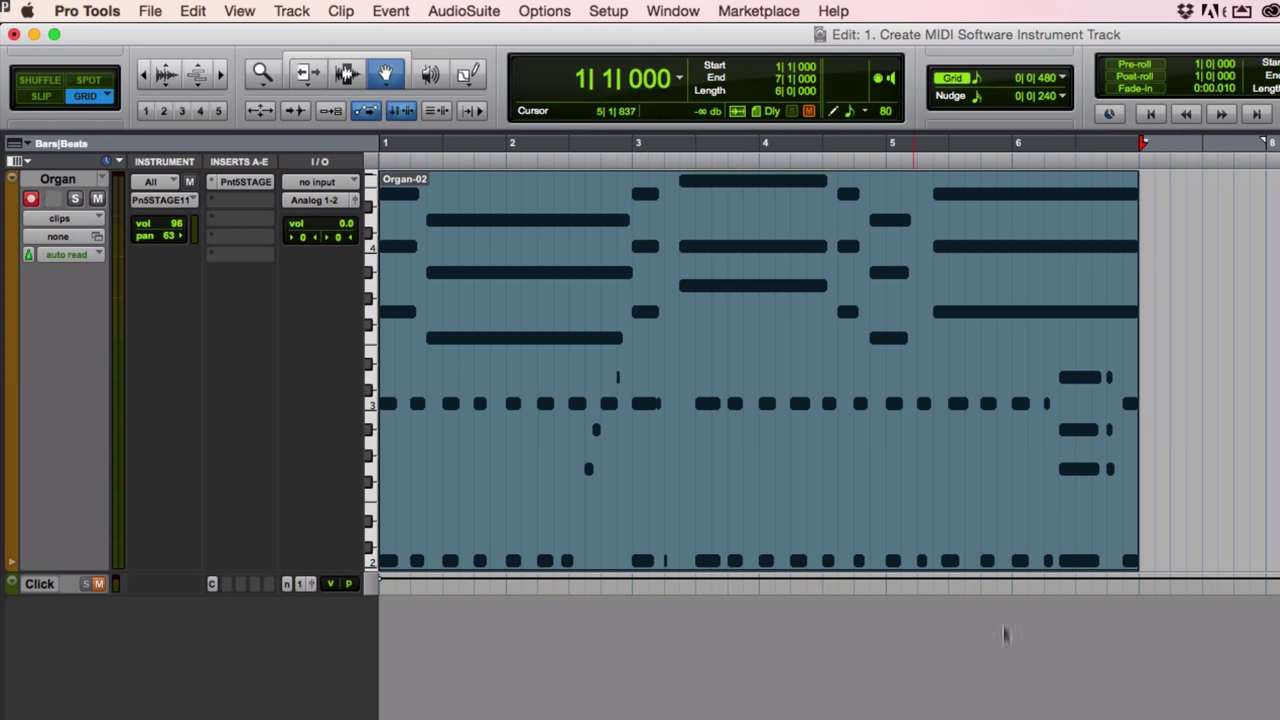
{"action": "left_click", "coordinate": [100, 218]}
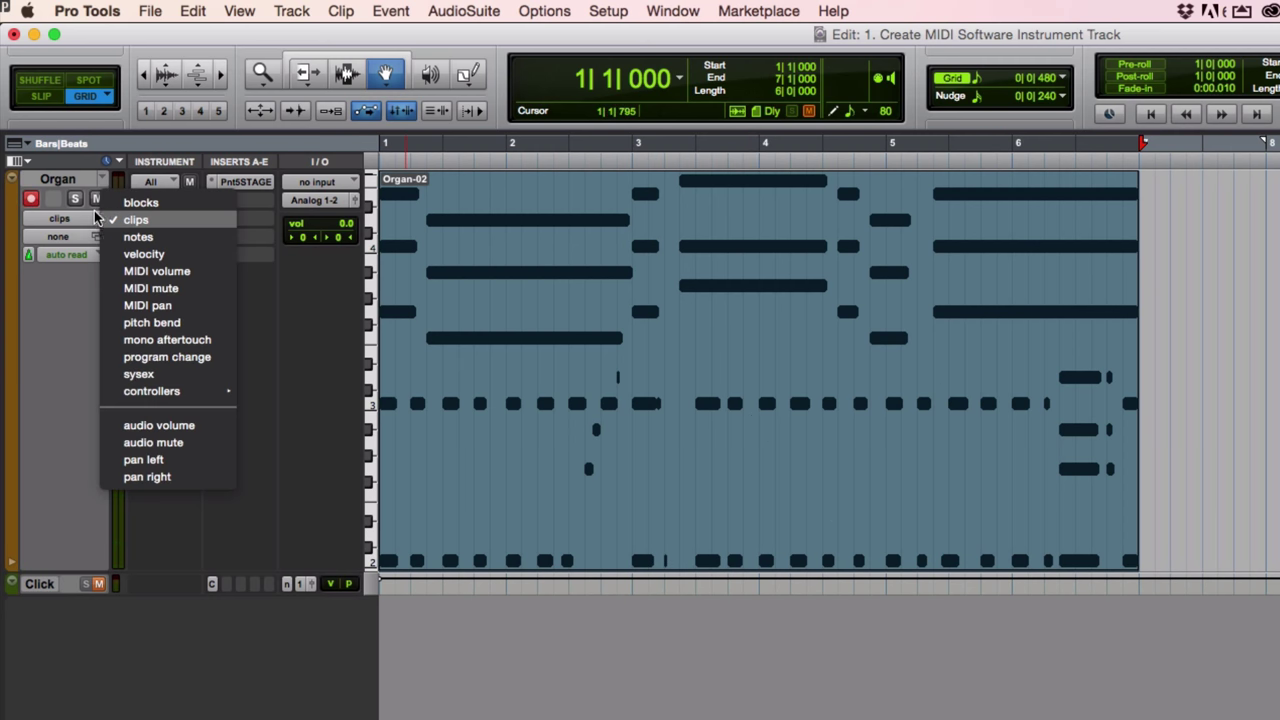
{"action": "left_click", "coordinate": [108, 236]}
{"action": "left_click", "coordinate": [793, 280]}
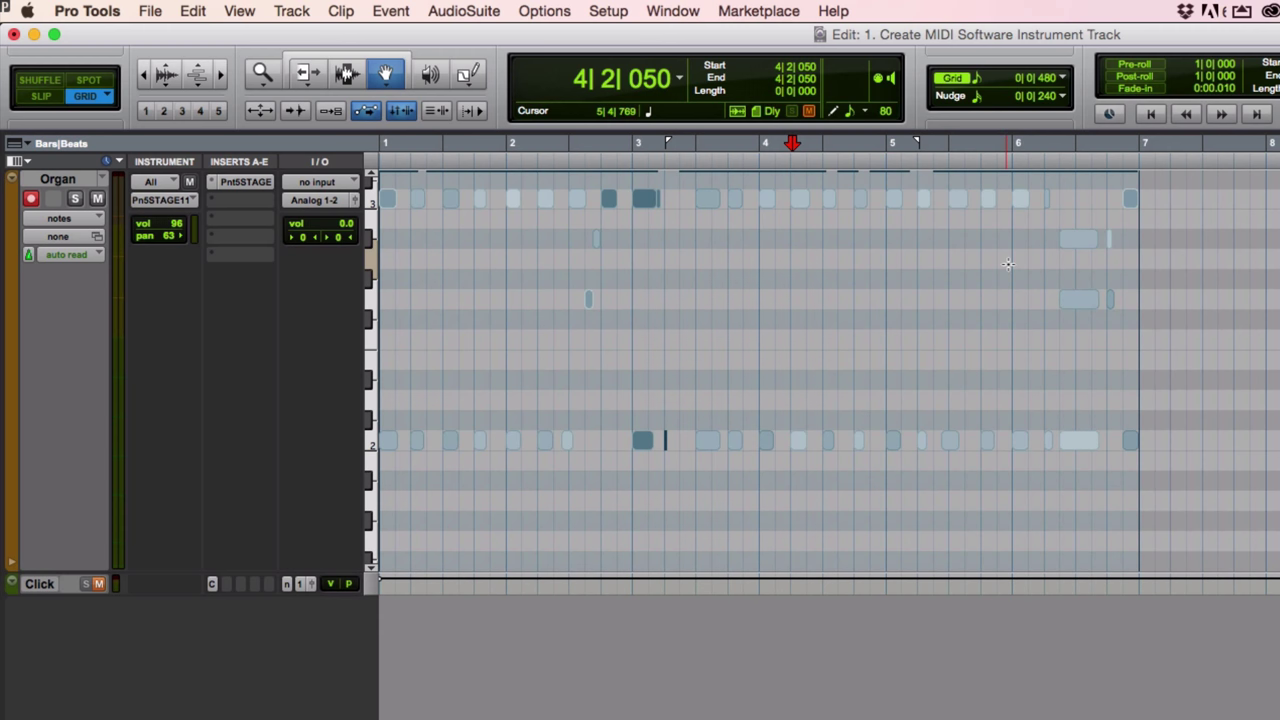
{"action": "left_click", "coordinate": [1066, 244]}
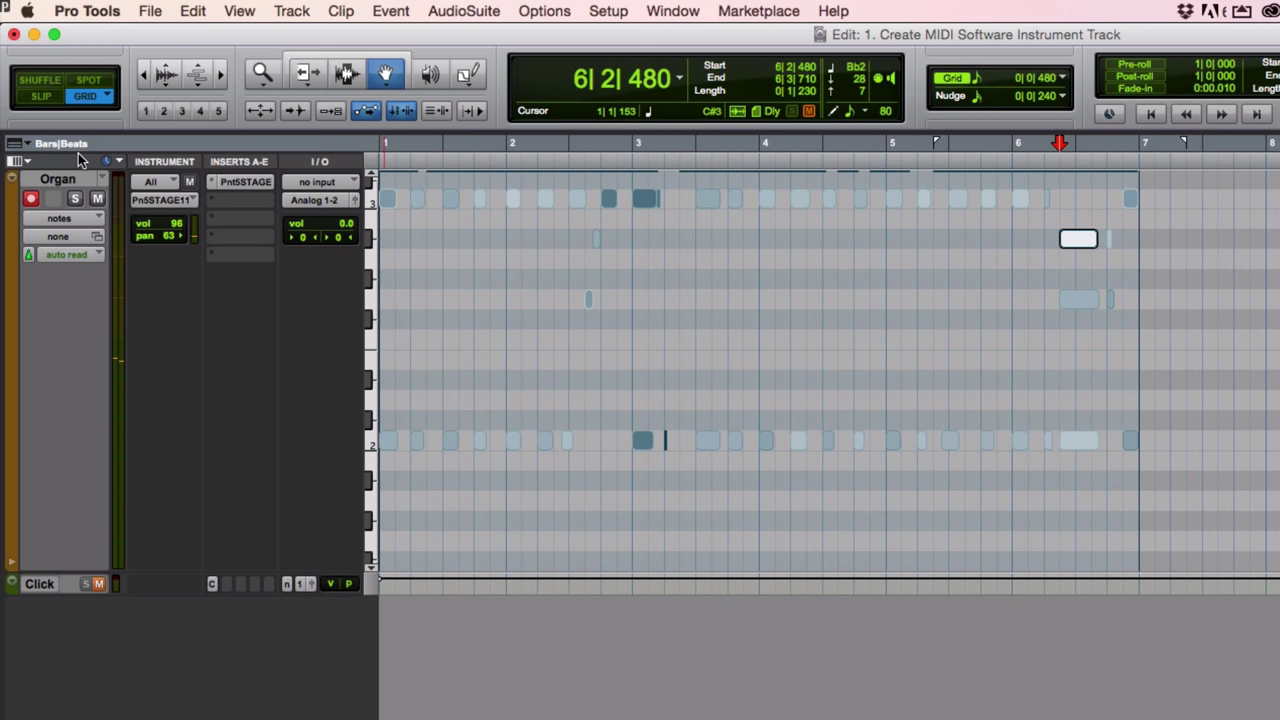
Return the Organ track to clip view and select the whole Organ-02 clip.
{"action": "left_click", "coordinate": [82, 220]}
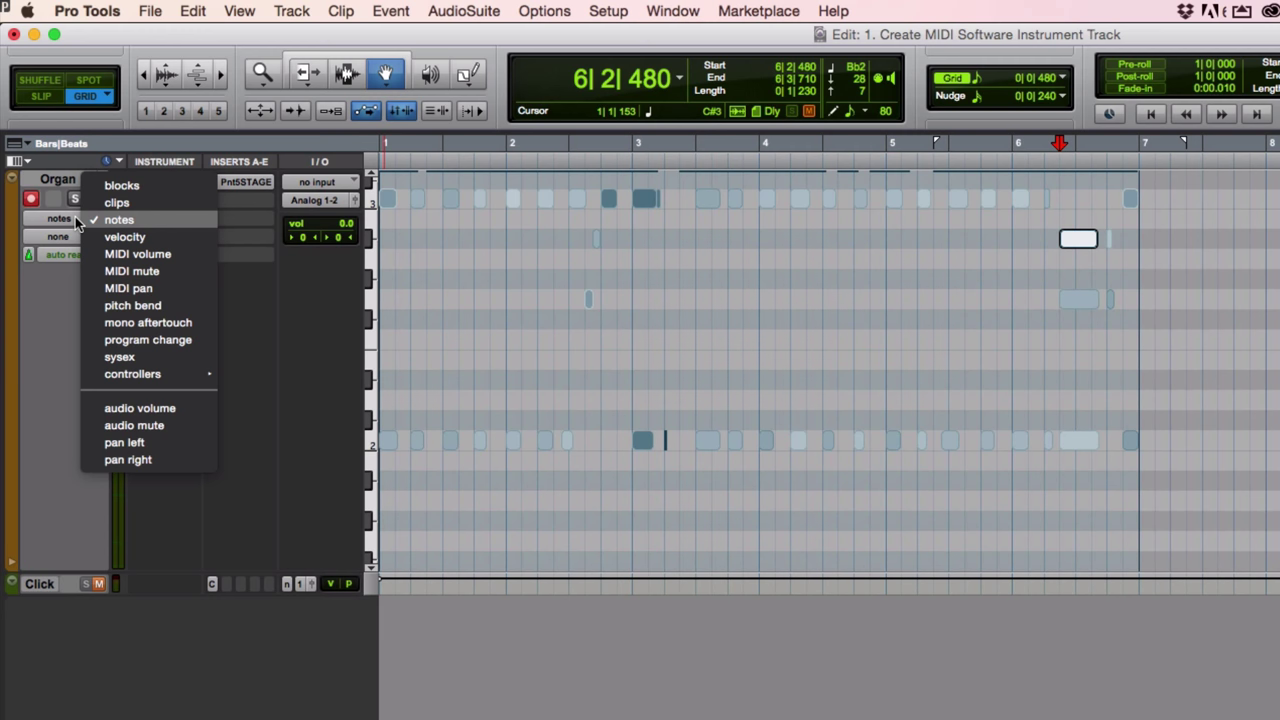
{"action": "left_click", "coordinate": [129, 200]}
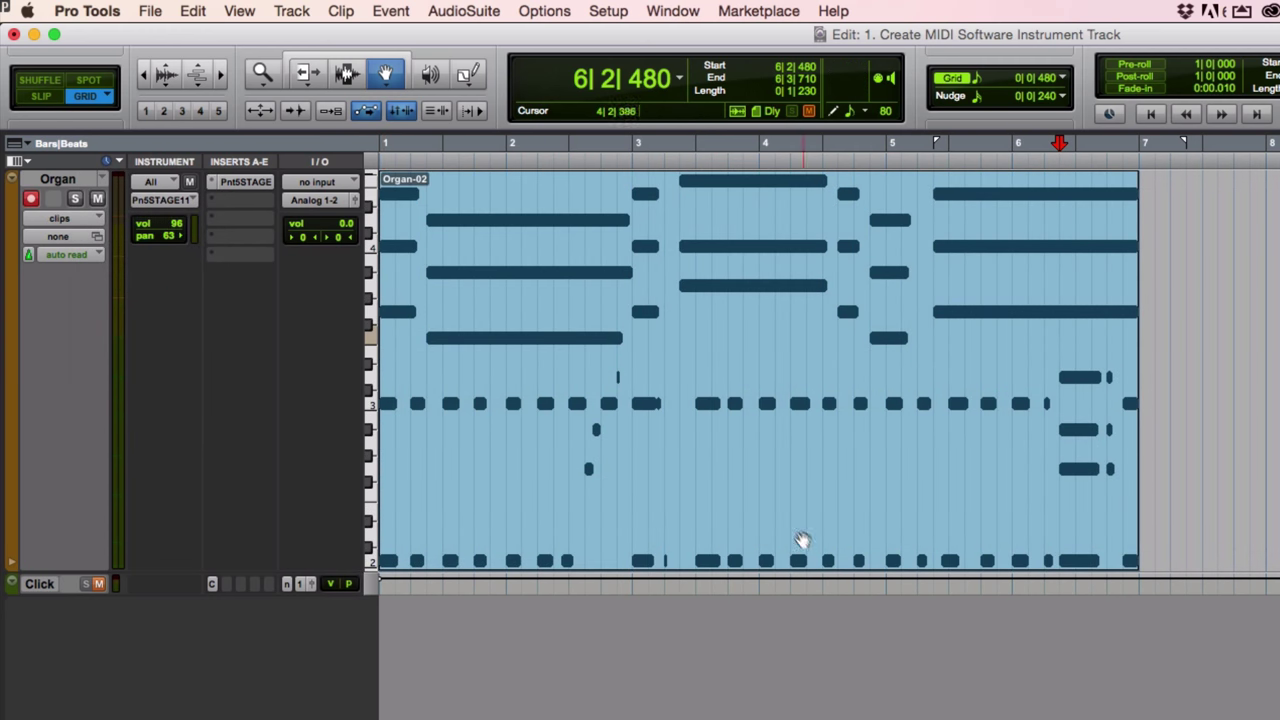
{"action": "left_click", "coordinate": [790, 528]}
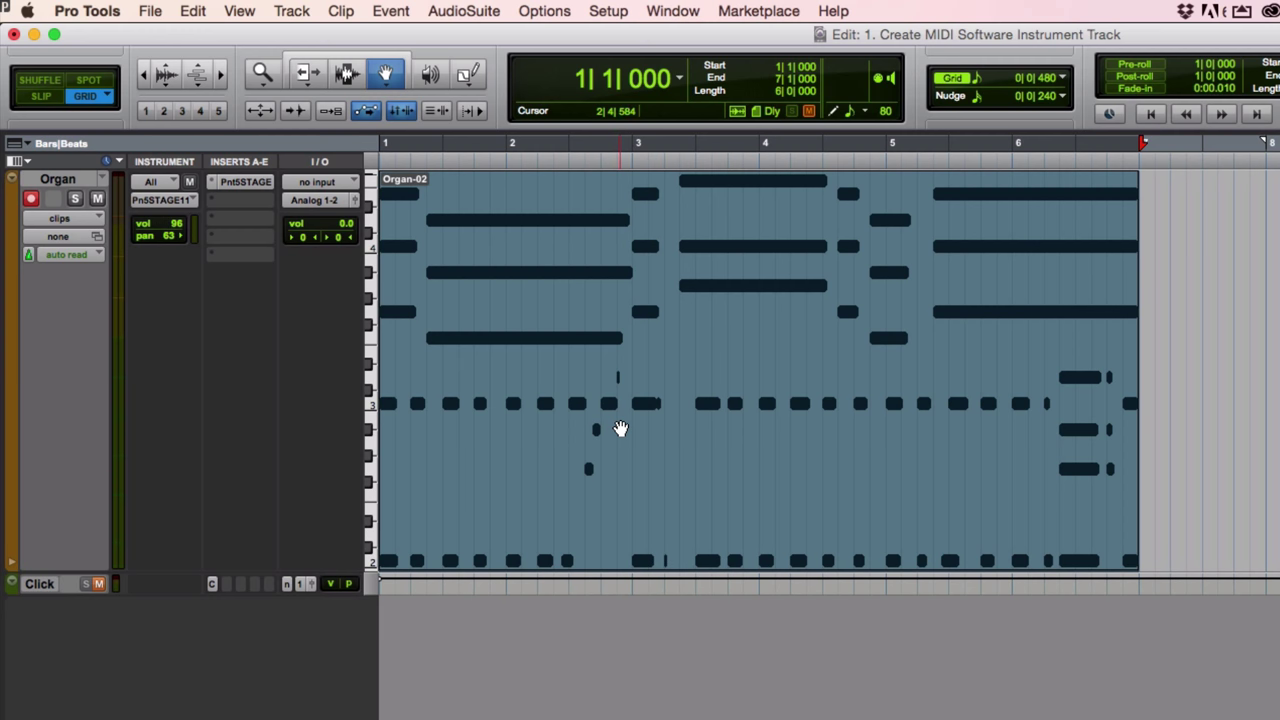
Open the Mix window from the Window menu, then hide and reshow it with Ctrl+=.
{"action": "left_click", "coordinate": [672, 11]}
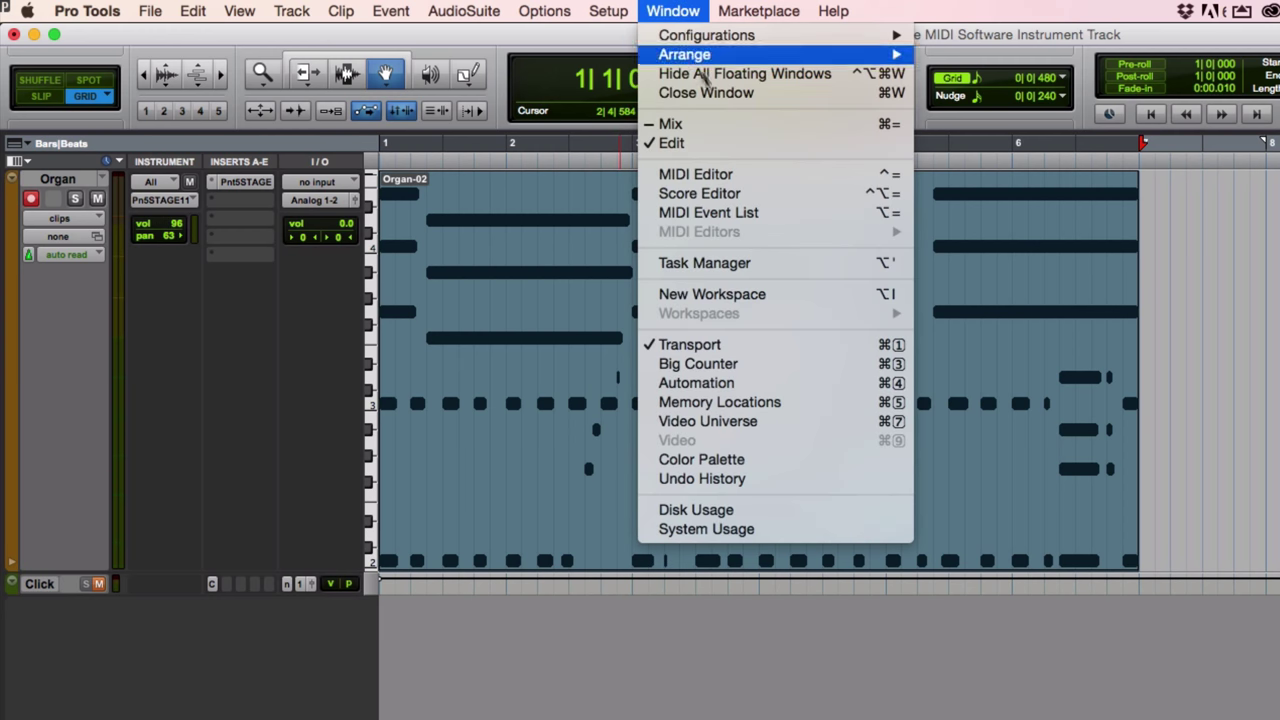
{"action": "left_click", "coordinate": [716, 126]}
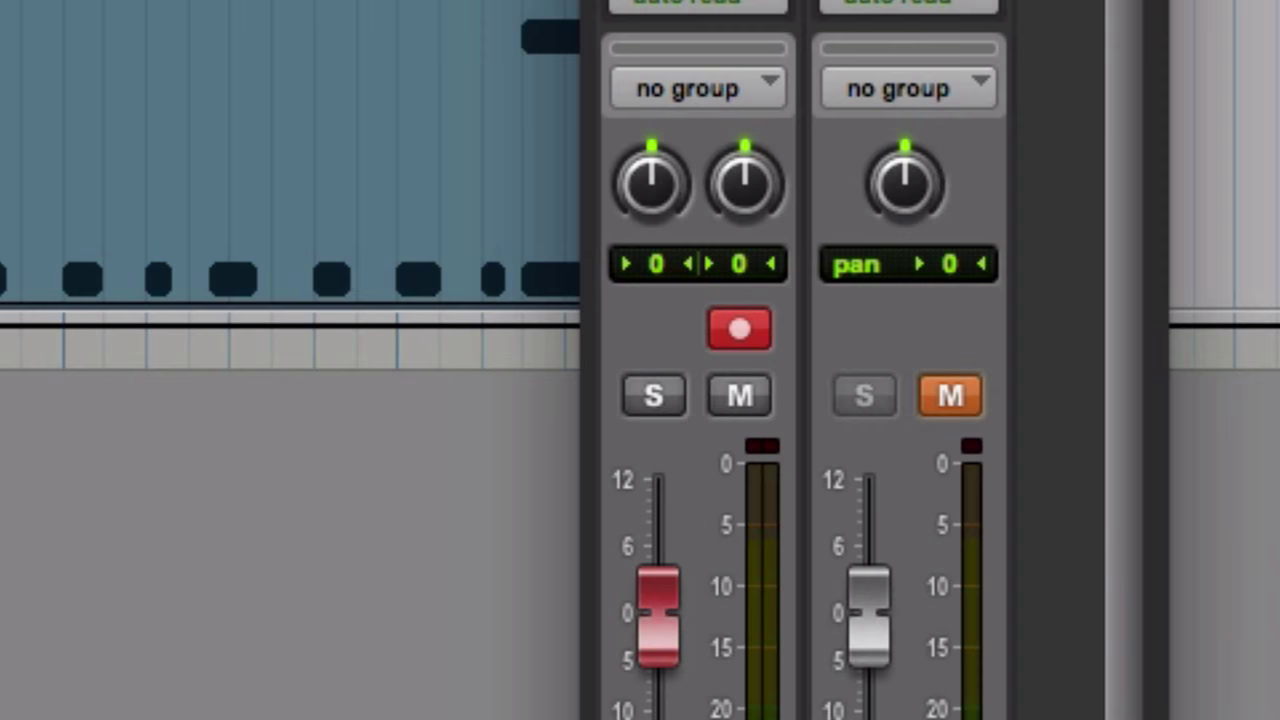
{"action": "key", "text": "ctrl+equal"}
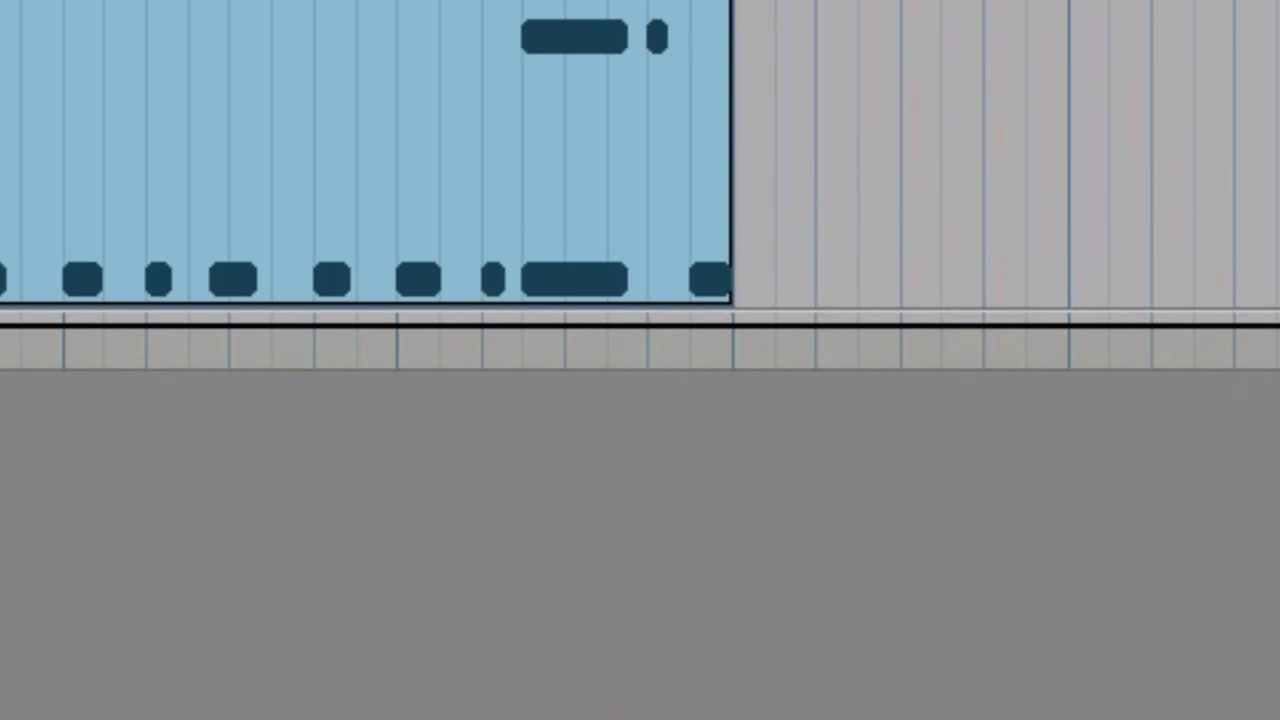
{"action": "key", "text": "ctrl+equal"}
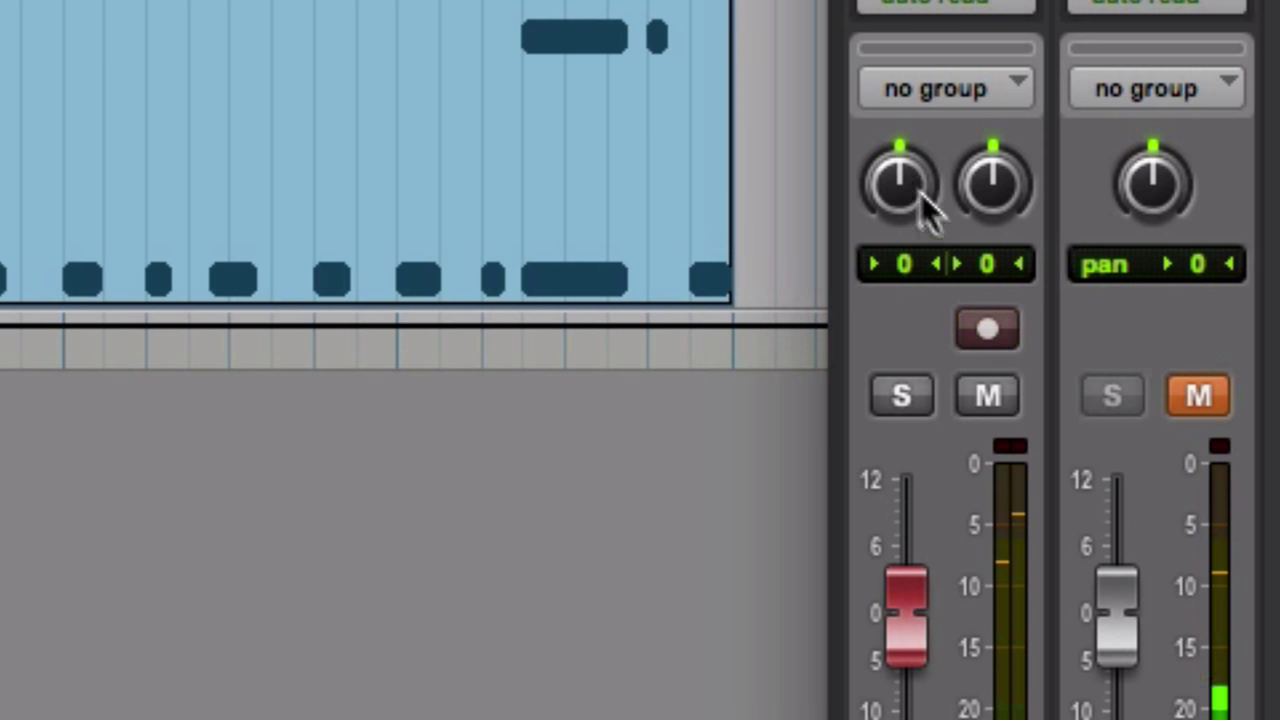
Pan the Organ's left channel hard left and right channel hard right, then hide the mixer.
{"action": "left_click_drag", "start_coordinate": [922, 197], "coordinate": [883, 429]}
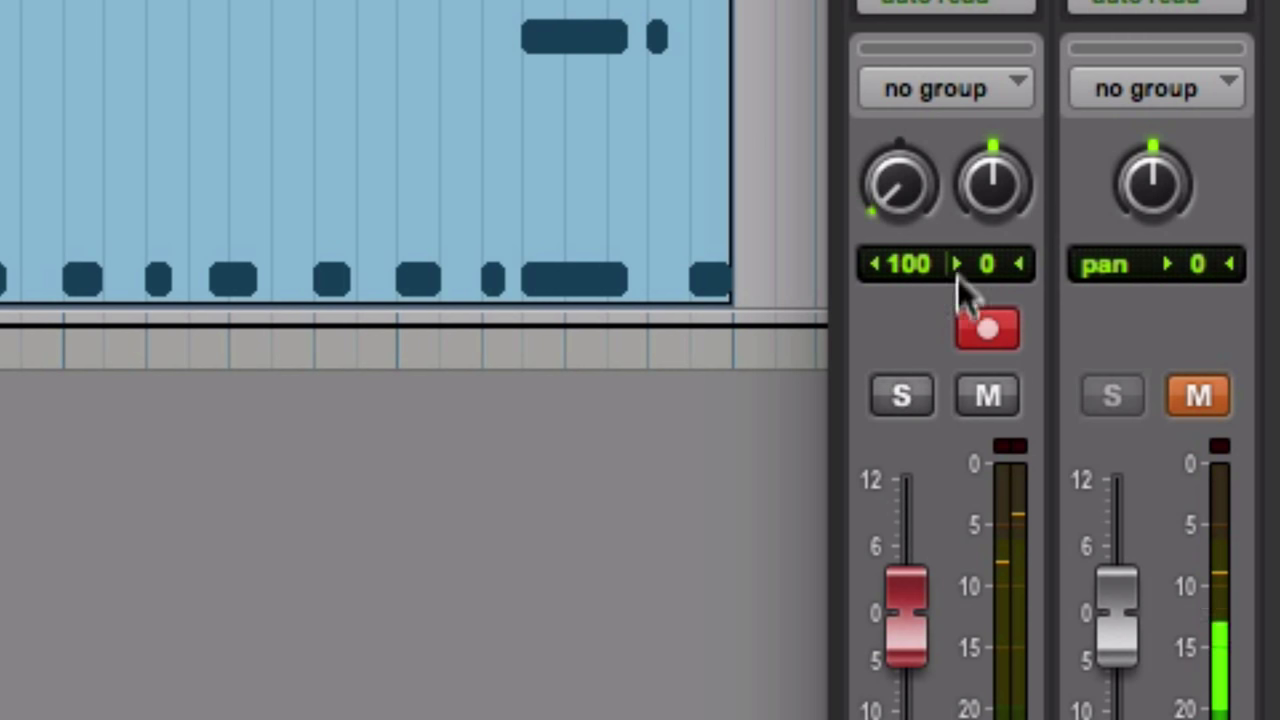
{"action": "left_click_drag", "start_coordinate": [994, 191], "coordinate": [1011, 553]}
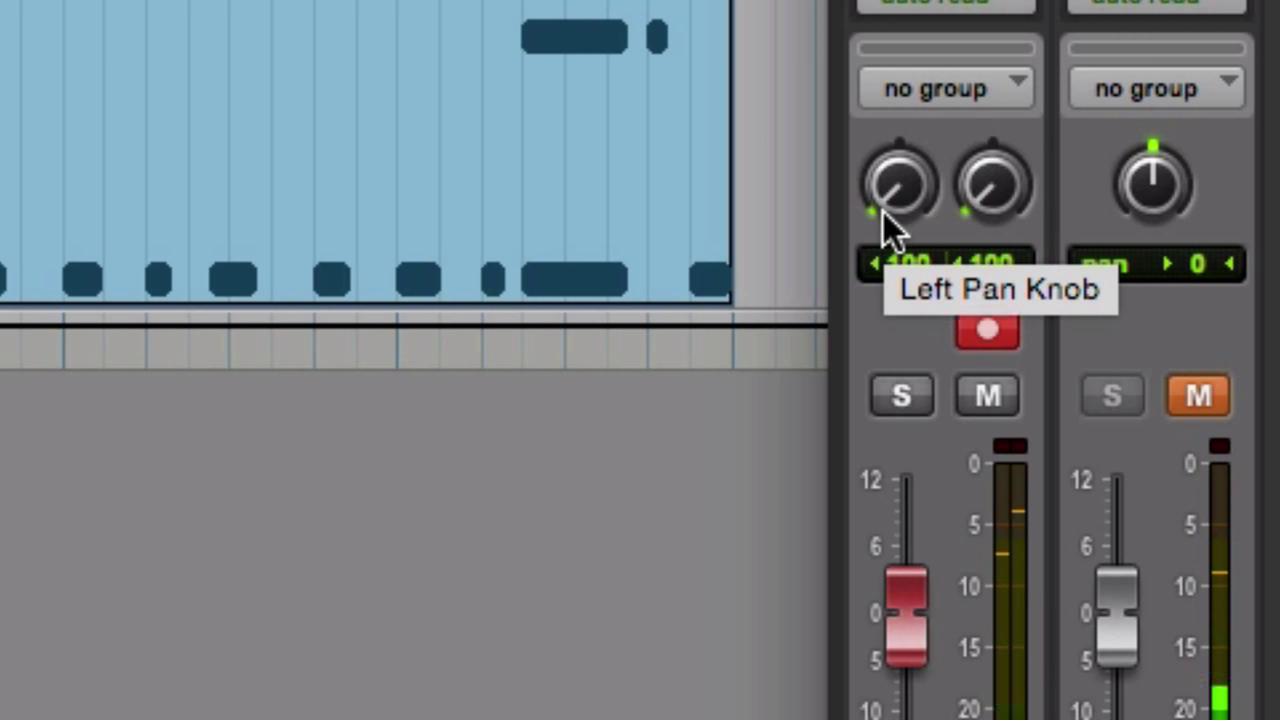
{"action": "left_click_drag", "start_coordinate": [883, 213], "coordinate": [866, 40]}
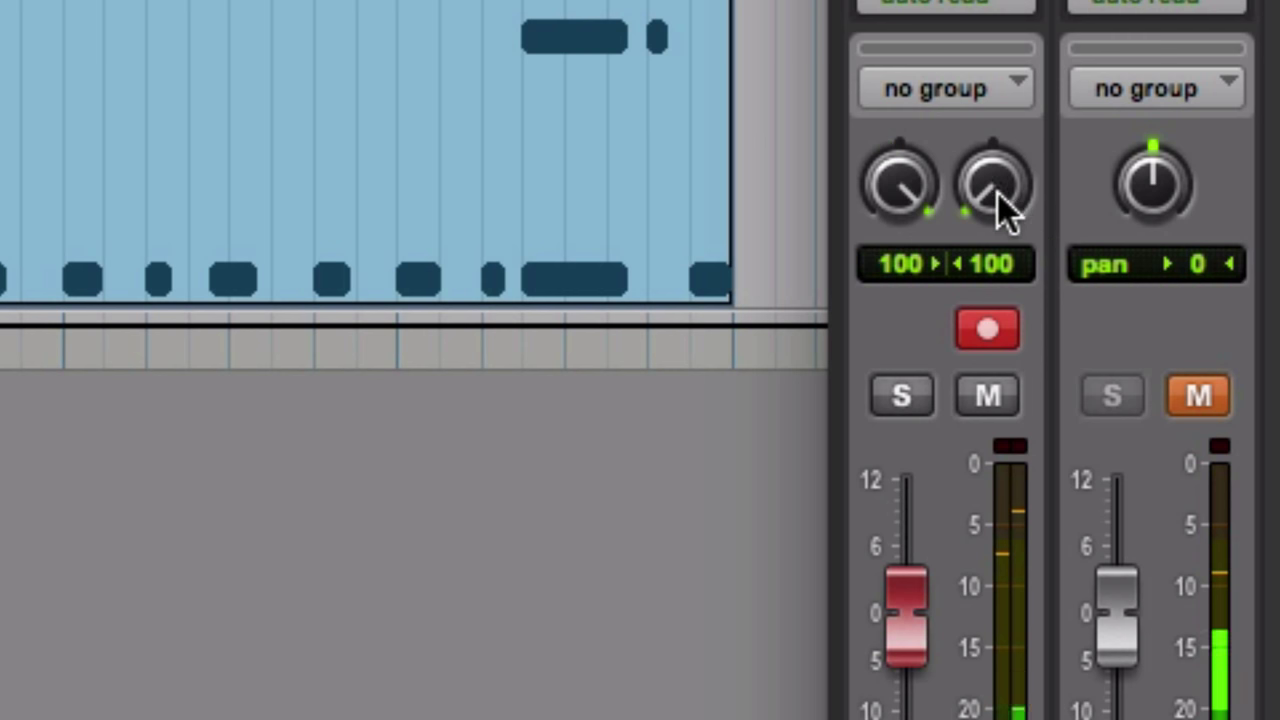
{"action": "left_click_drag", "start_coordinate": [1000, 205], "coordinate": [1000, 60]}
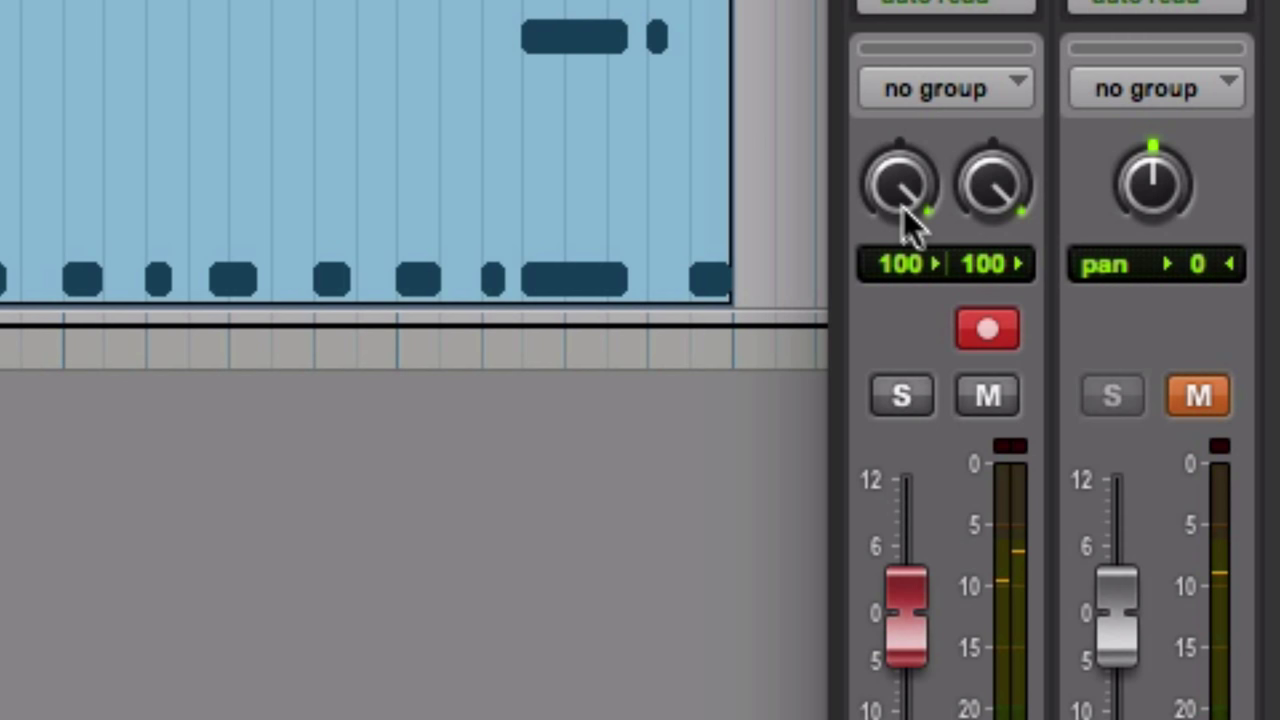
{"action": "left_click_drag", "start_coordinate": [900, 200], "coordinate": [875, 561]}
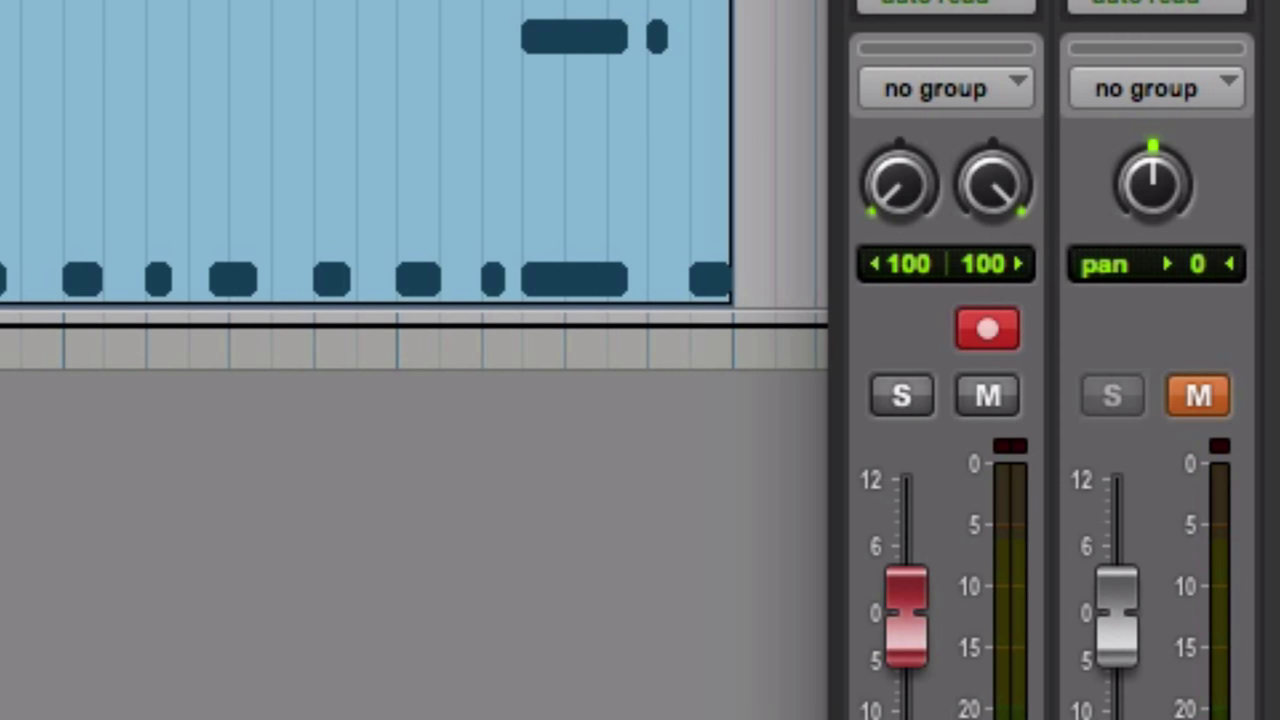
{"action": "key", "text": "ctrl+equal"}
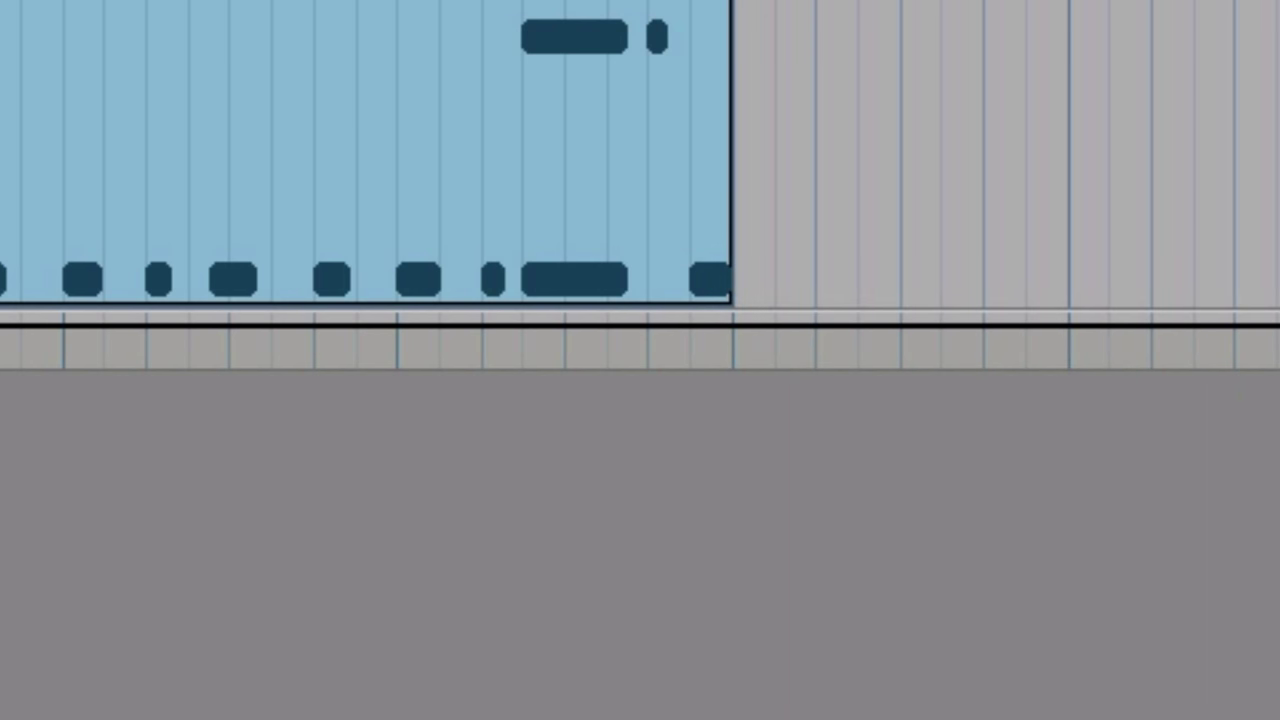
Bring the Mix window back beside the timeline with Ctrl+=.
{"action": "key", "text": "ctrl+equal"}
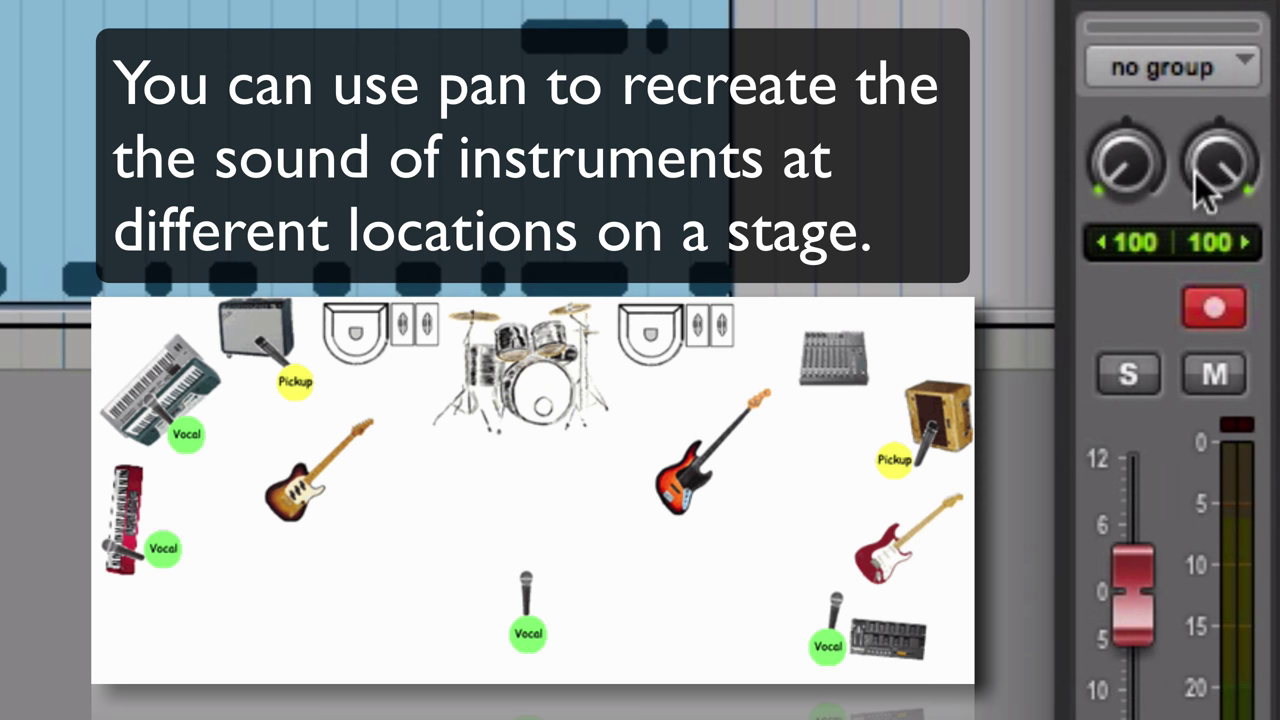
Try various Organ pan positions on both channels, then reset both pans to centre.
{"action": "left_click_drag", "start_coordinate": [1200, 177], "coordinate": [1200, 331]}
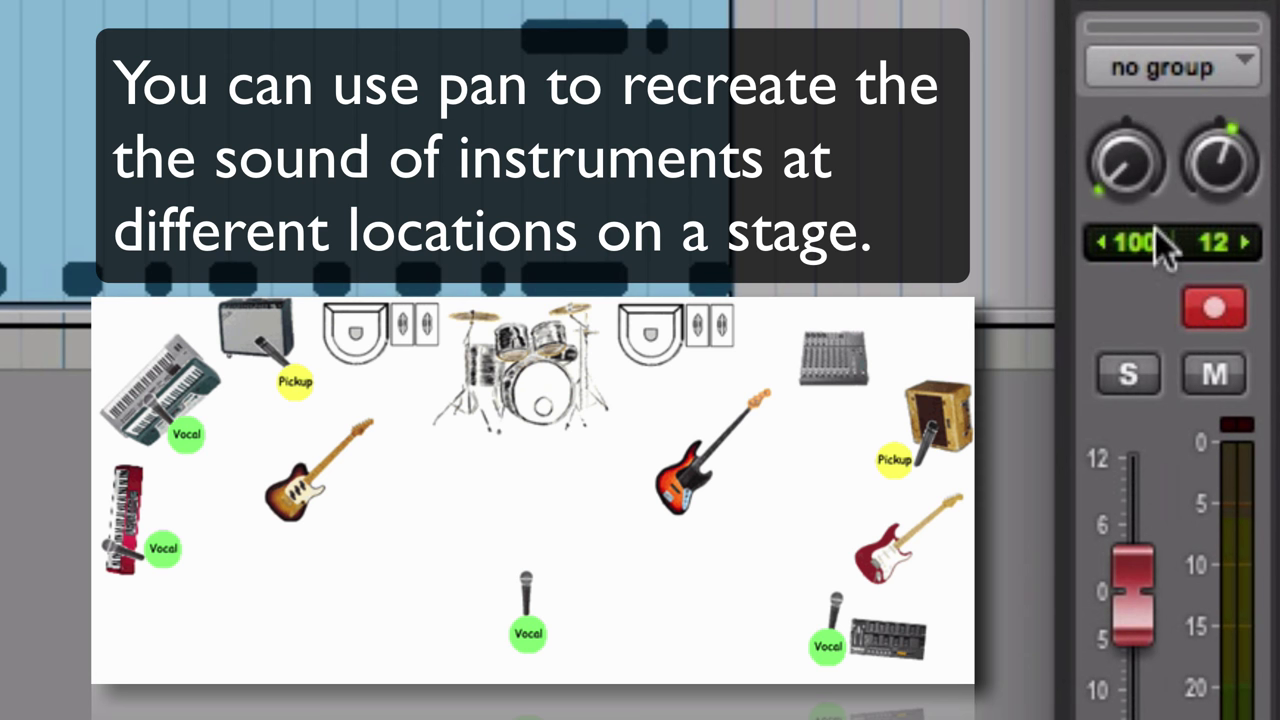
{"action": "left_click_drag", "start_coordinate": [1115, 195], "coordinate": [1113, 40]}
{"action": "left_click_drag", "start_coordinate": [1249, 177], "coordinate": [1249, 60]}
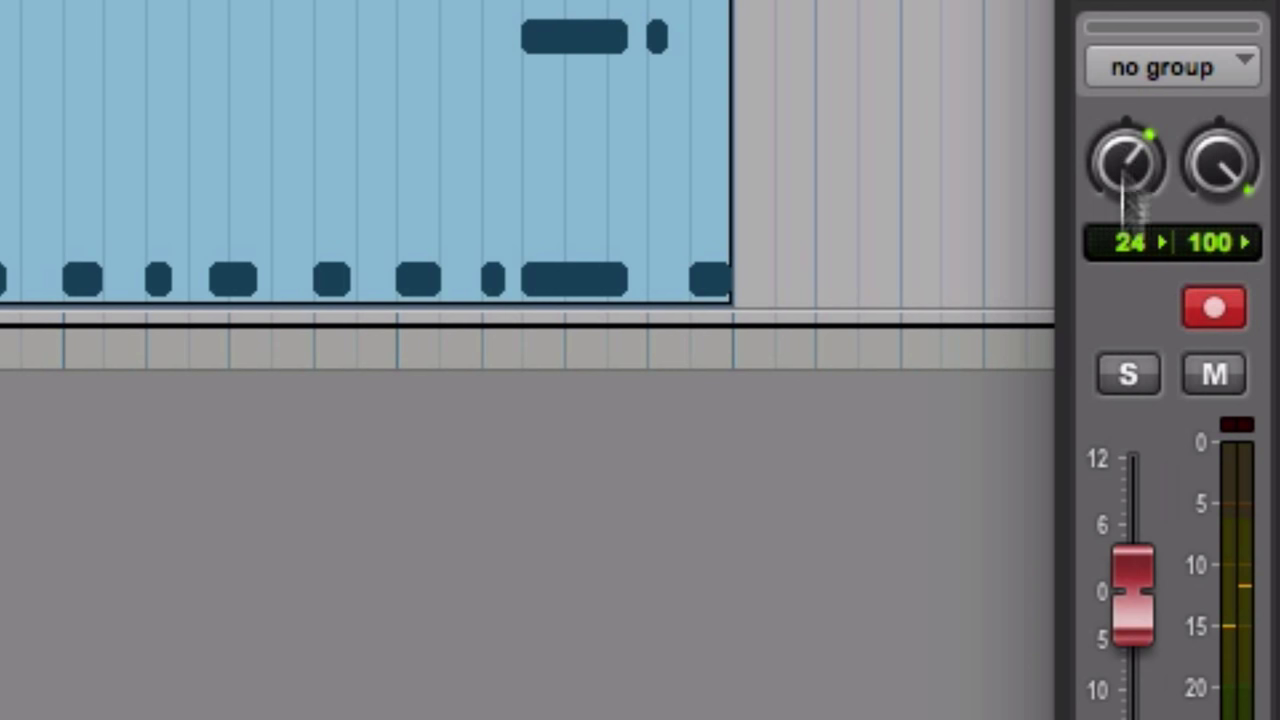
{"action": "left_click_drag", "start_coordinate": [1128, 195], "coordinate": [1104, 551]}
{"action": "mouse_move", "coordinate": [1228, 185]}
{"action": "left_mouse_down"}
{"action": "mouse_move", "coordinate": [1215, 250]}
{"action": "mouse_move", "coordinate": [1232, 447]}
{"action": "left_mouse_up"}
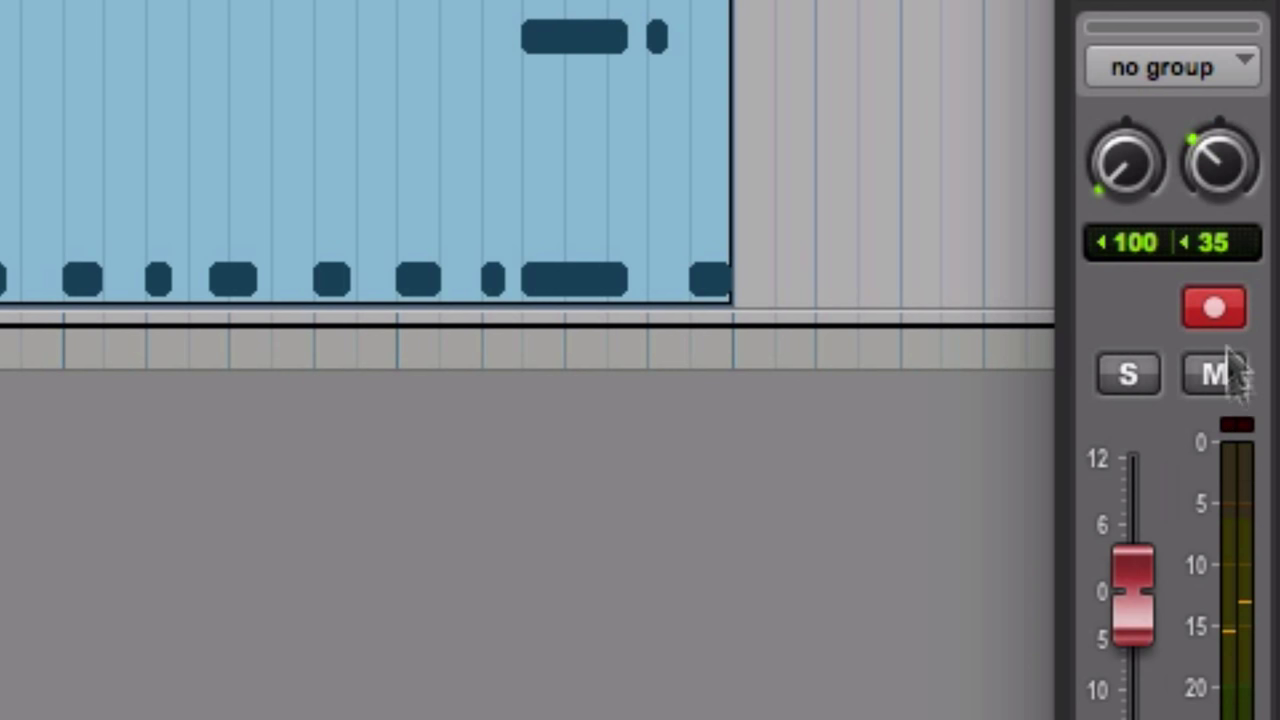
{"action": "left_click_drag", "start_coordinate": [1120, 169], "coordinate": [1118, 5]}
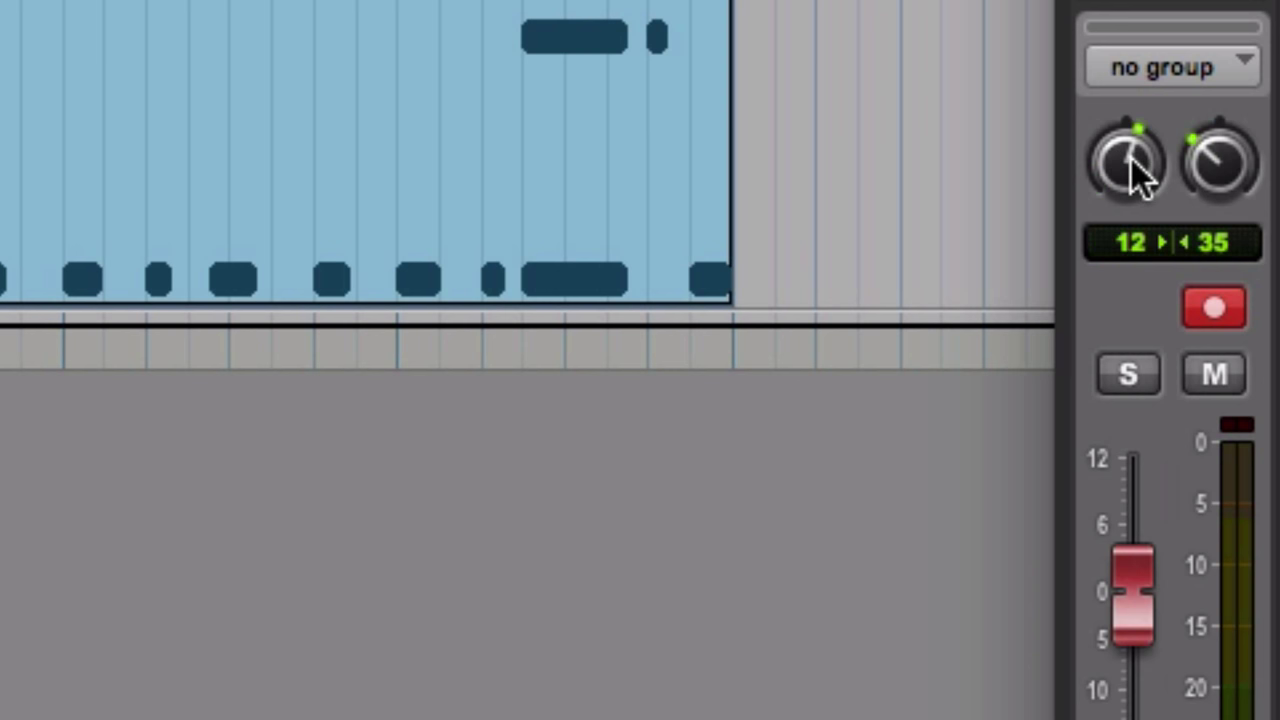
{"action": "left_click_drag", "start_coordinate": [1133, 162], "coordinate": [1133, 176]}
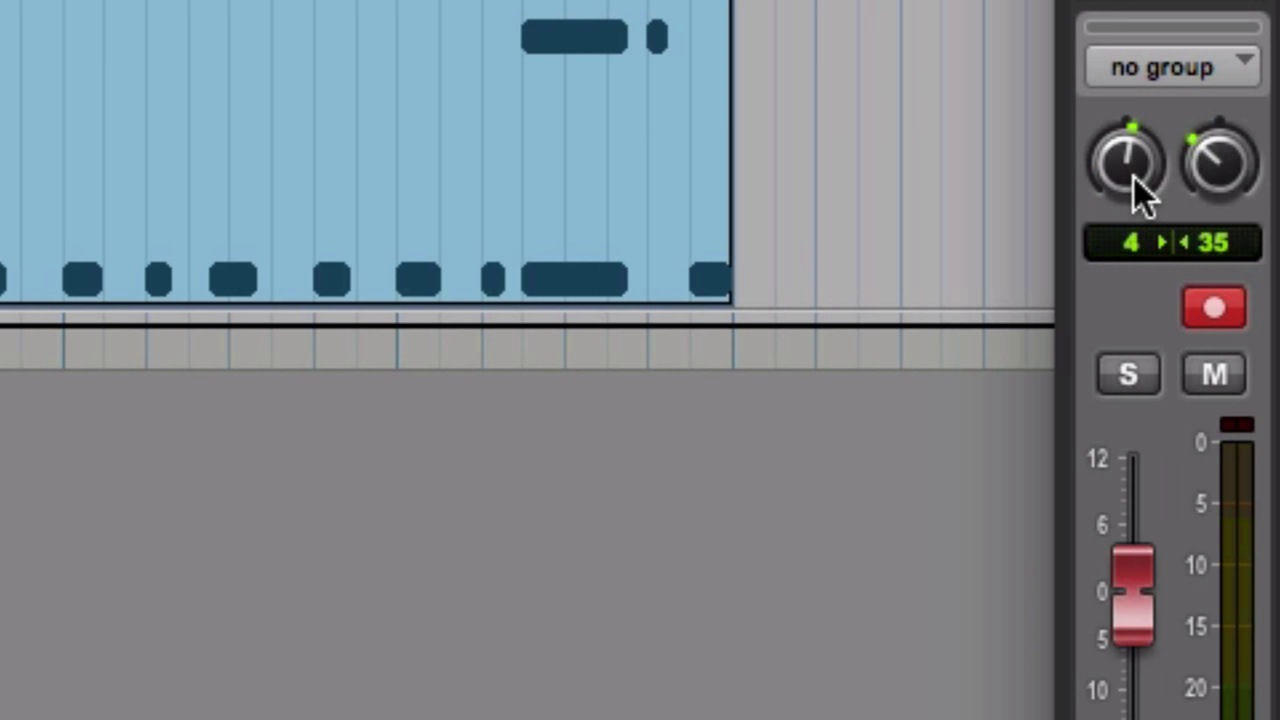
{"action": "left_click", "coordinate": [1133, 176], "text": "alt"}
{"action": "left_click", "coordinate": [1205, 176], "text": "alt"}
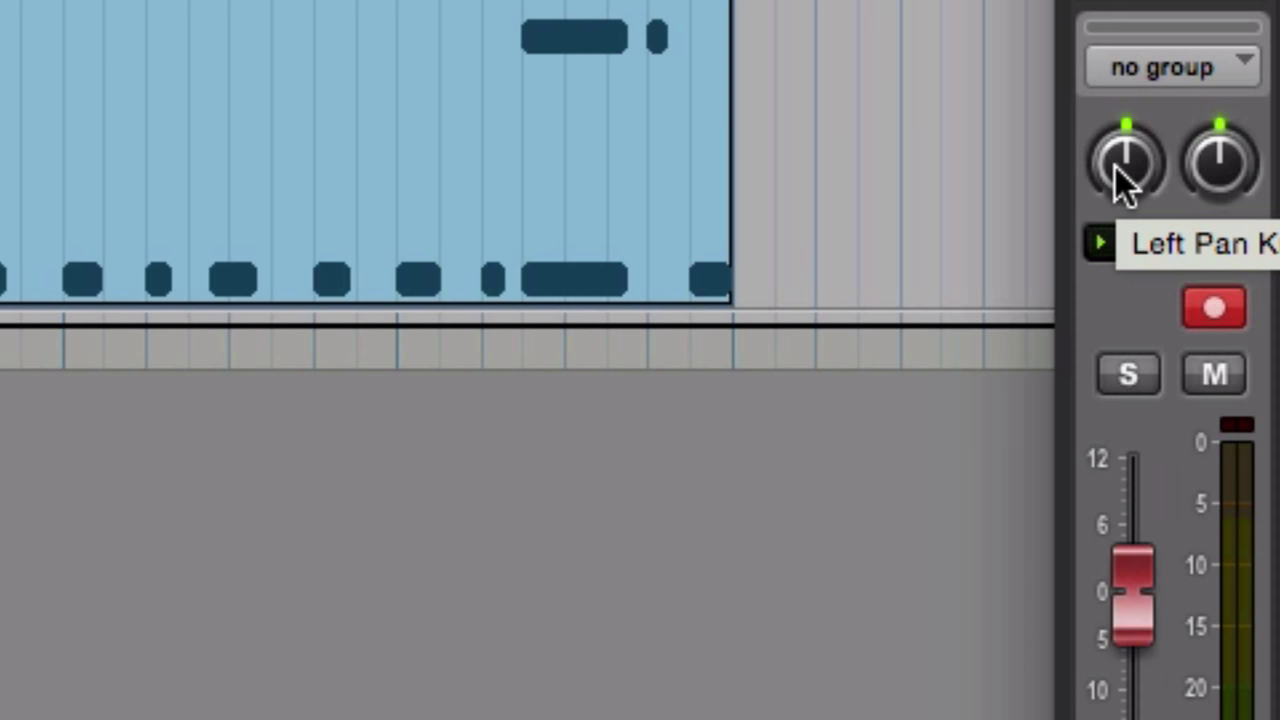
Set the left pan fully left and the right pan to 99, then back to about 6.
{"action": "left_click_drag", "start_coordinate": [1120, 178], "coordinate": [1123, 641]}
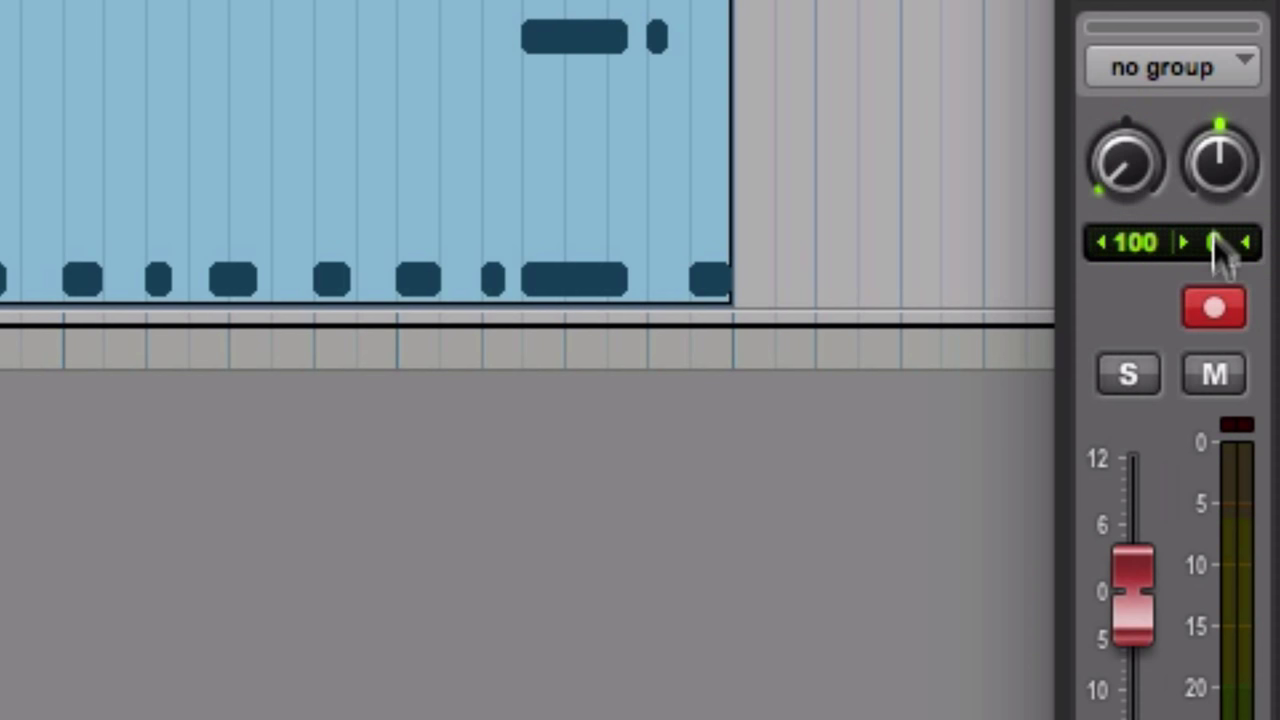
{"action": "left_click_drag", "start_coordinate": [1210, 95], "coordinate": [1212, 20]}
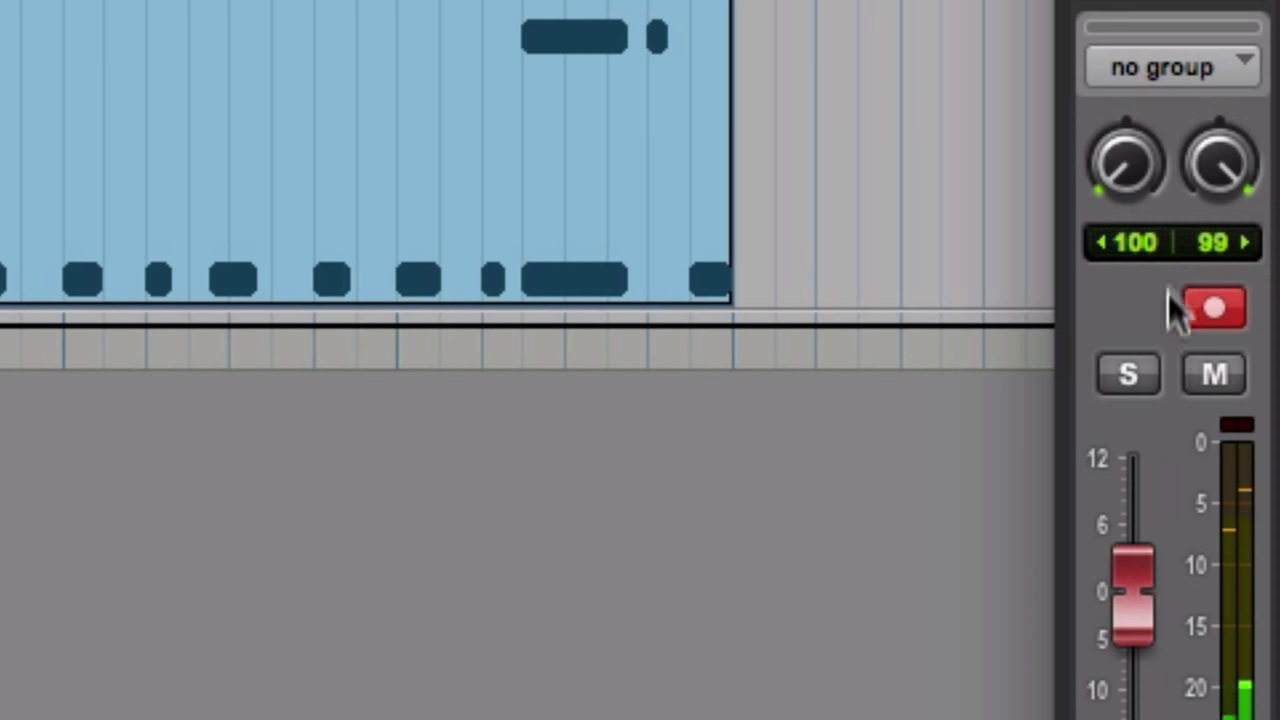
{"action": "left_click_drag", "start_coordinate": [1223, 163], "coordinate": [1211, 372]}
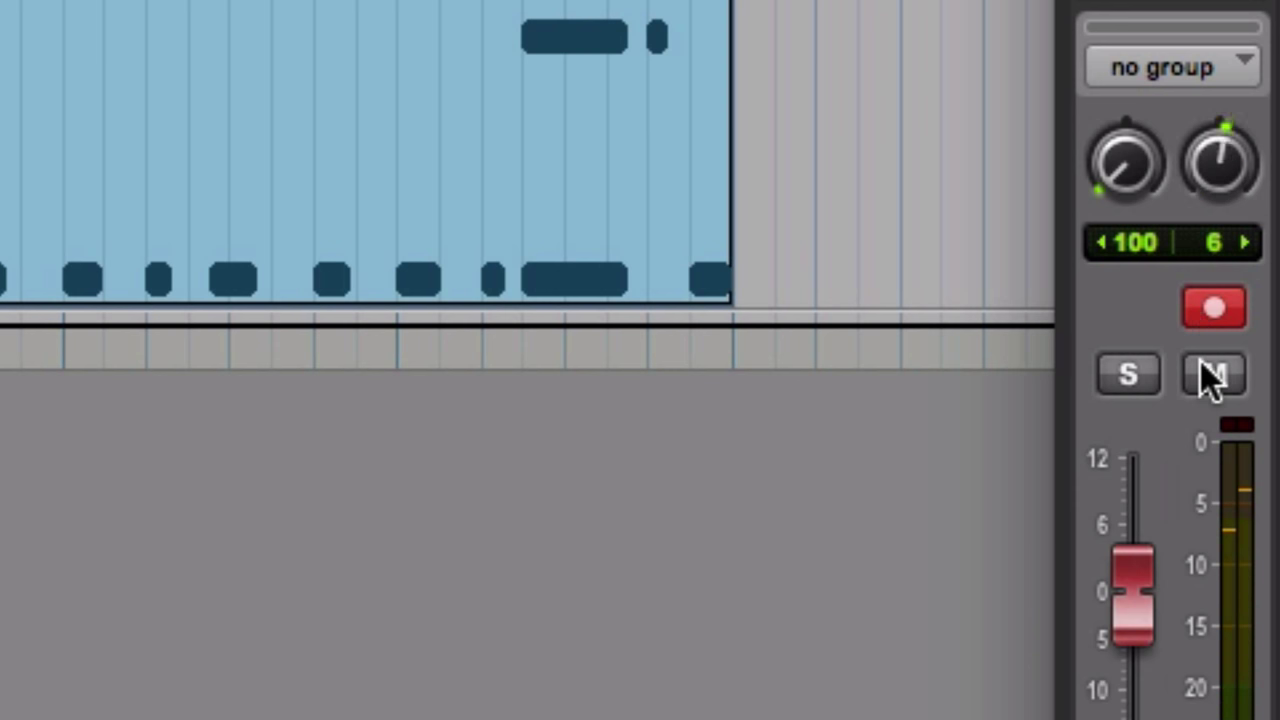
Option-click the left and right Organ pan knobs to reset each to 0.
{"action": "left_click", "coordinate": [1130, 168], "text": "alt"}
{"action": "left_click", "coordinate": [1232, 168], "text": "alt"}
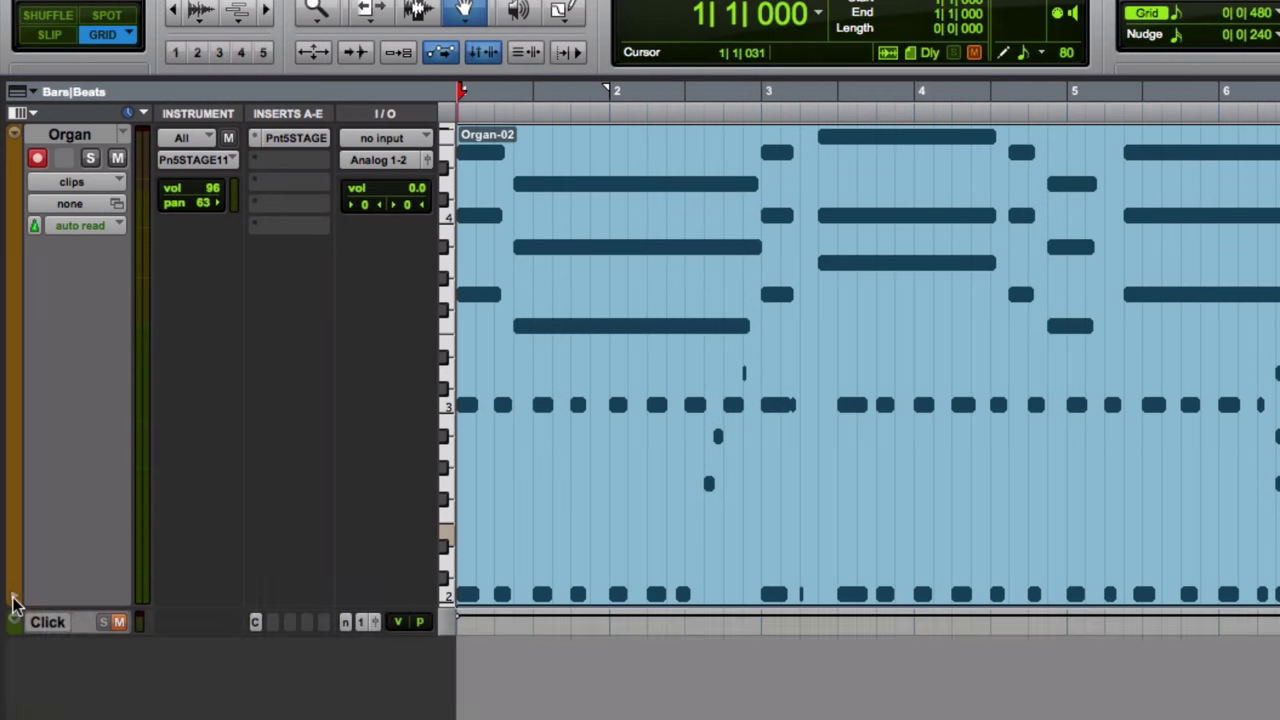
Reveal the Organ's automation lanes and choose all pan types for separate pan left/right lanes.
{"action": "left_click", "coordinate": [14, 598]}
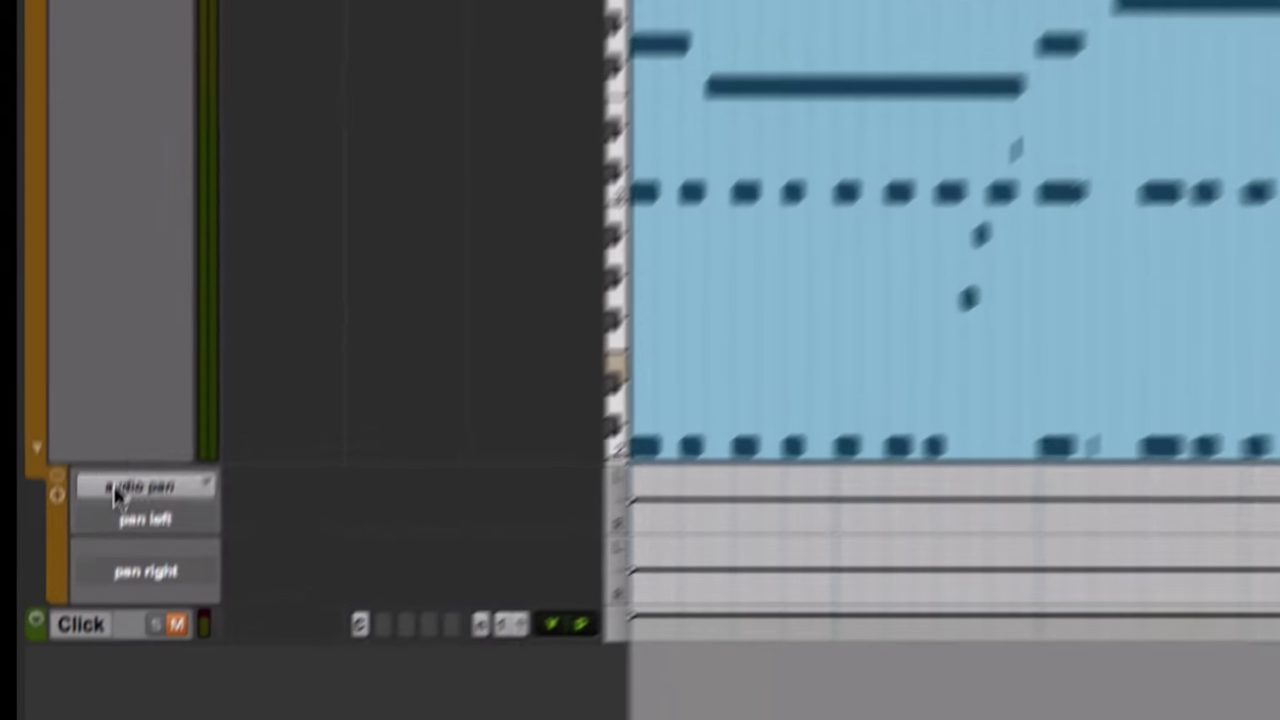
{"action": "left_click", "coordinate": [74, 626]}
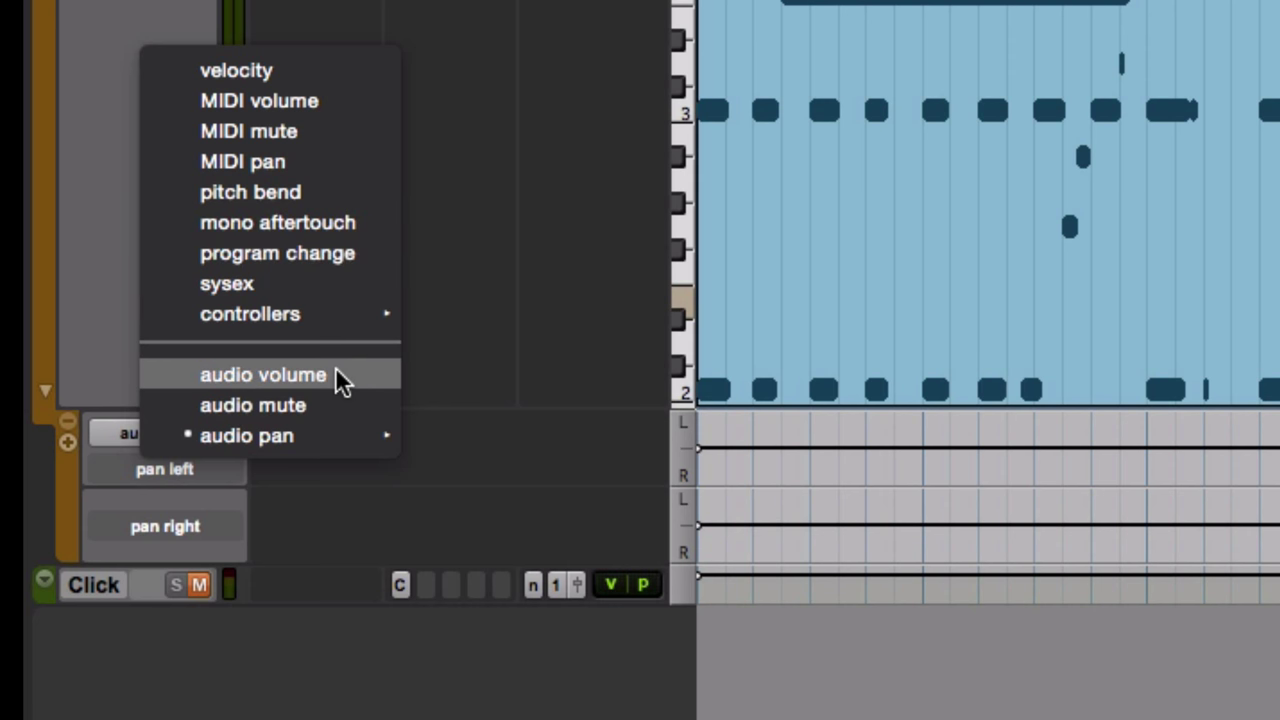
{"action": "mouse_move", "coordinate": [246, 436]}
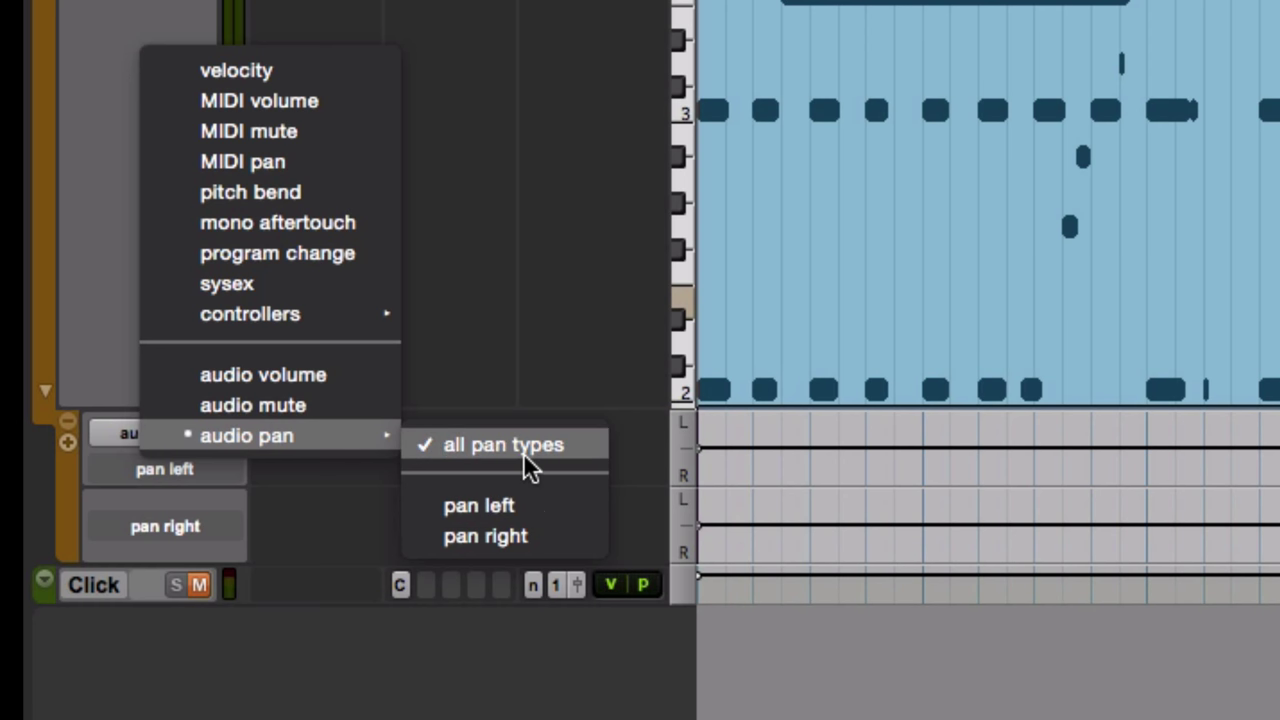
{"action": "left_click", "coordinate": [523, 450]}
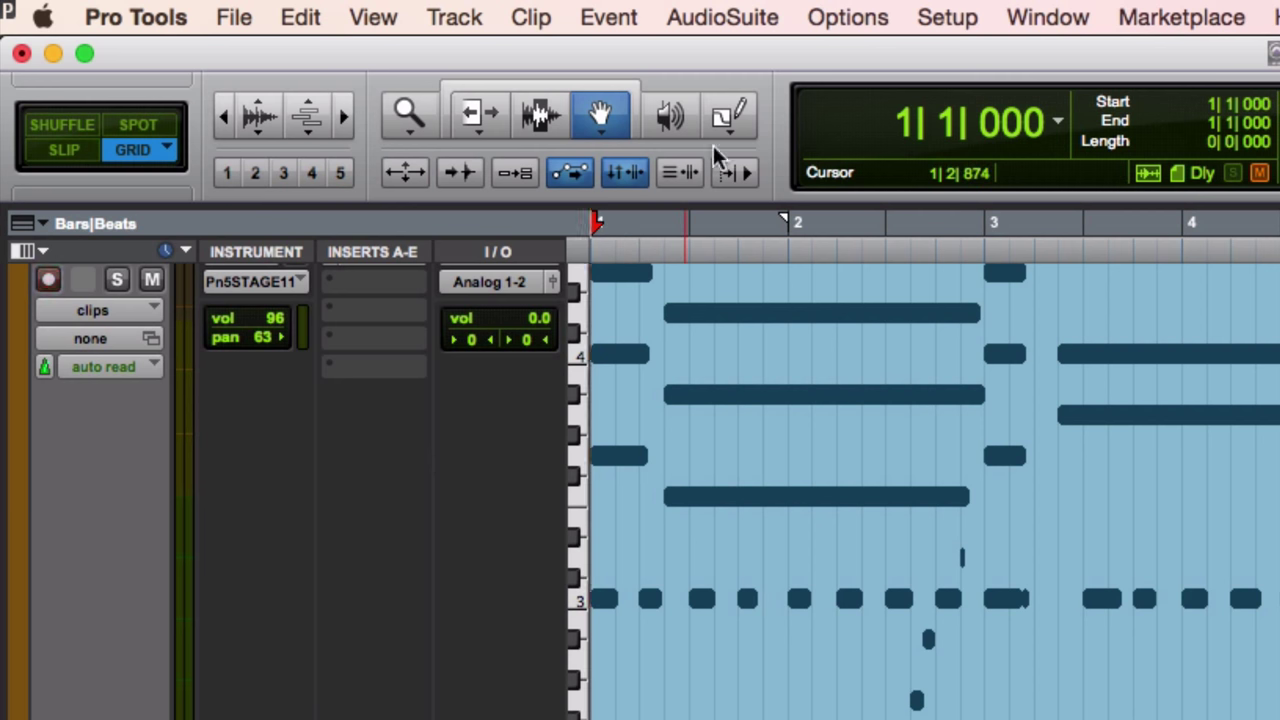
Pick the Pencil's Triangle shape and draw zigzag sweeps on the pan left and pan right lanes.
{"action": "left_click", "coordinate": [727, 118]}
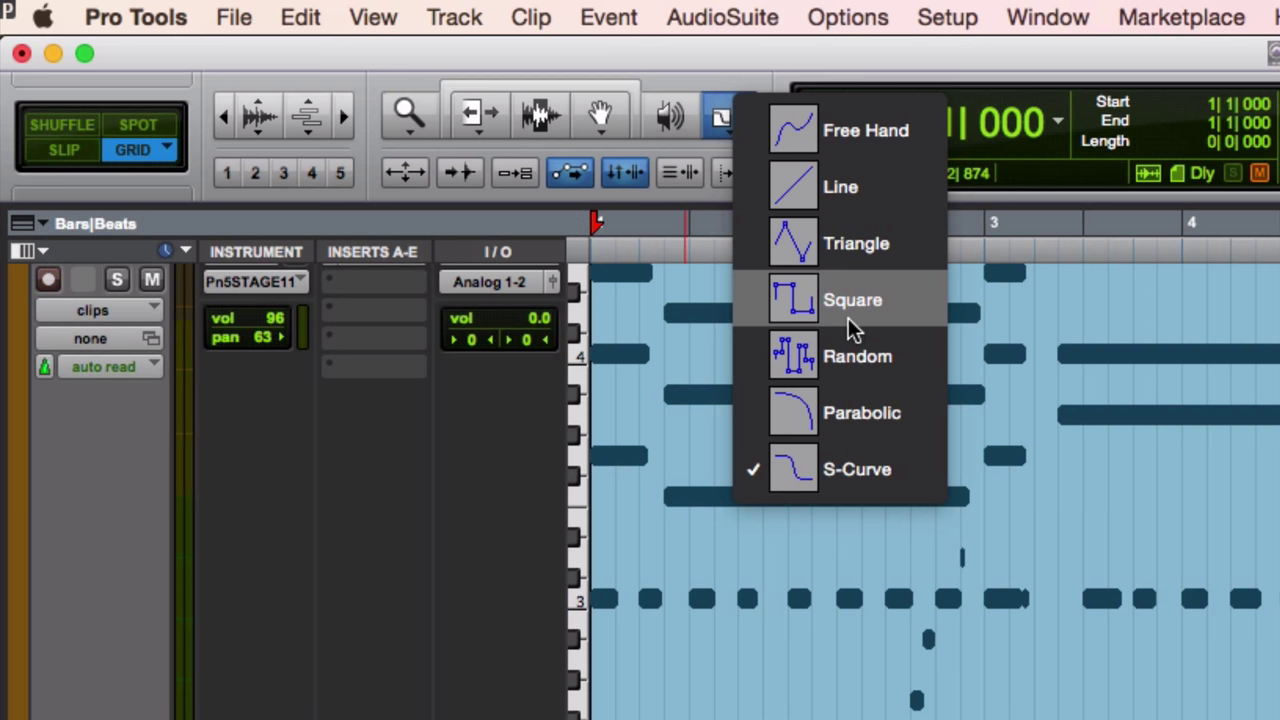
{"action": "left_click", "coordinate": [835, 248]}
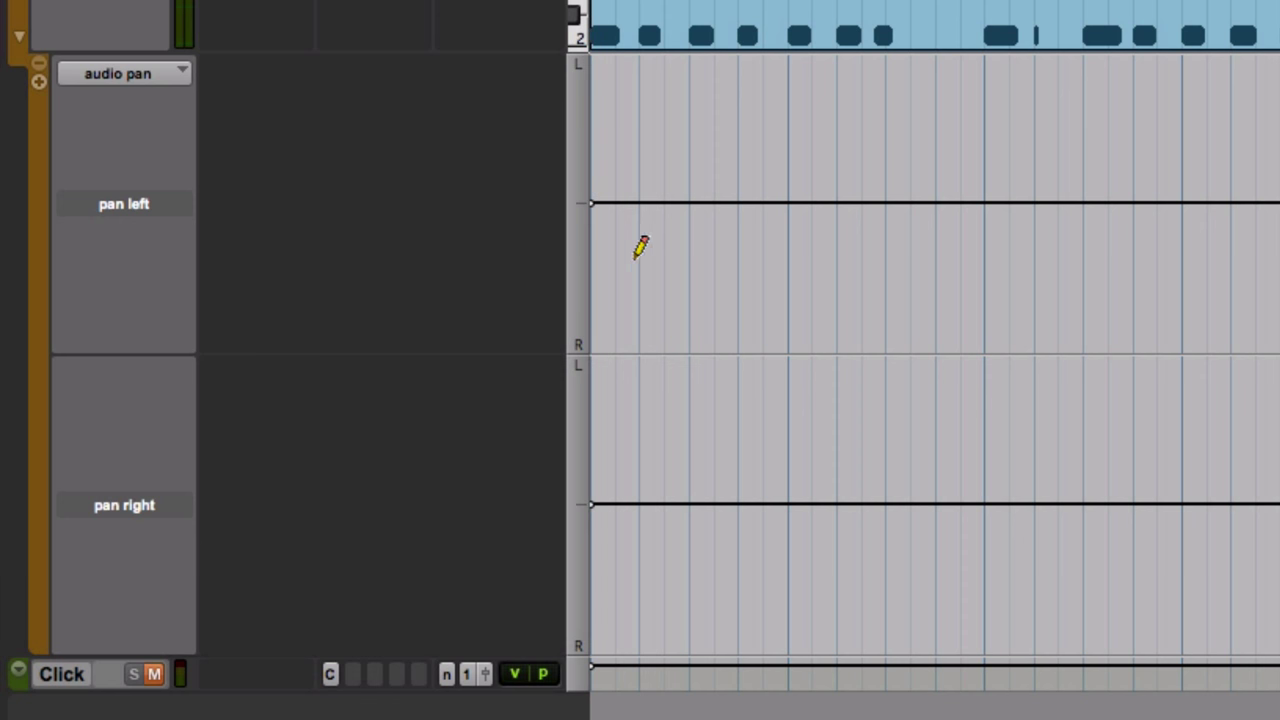
{"action": "left_click_drag", "start_coordinate": [597, 205], "coordinate": [1275, 440]}
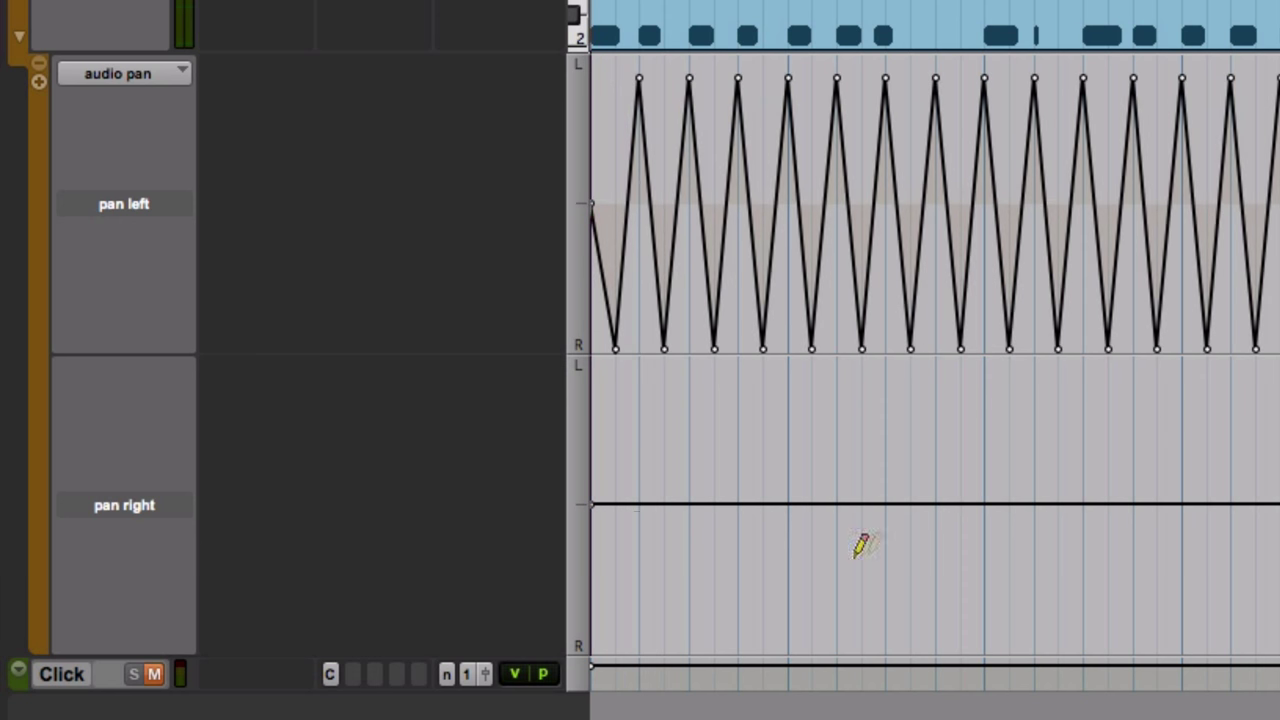
{"action": "mouse_move", "coordinate": [610, 460]}
{"action": "left_mouse_down"}
{"action": "mouse_move", "coordinate": [937, 623]}
{"action": "mouse_move", "coordinate": [1278, 640]}
{"action": "left_mouse_up"}
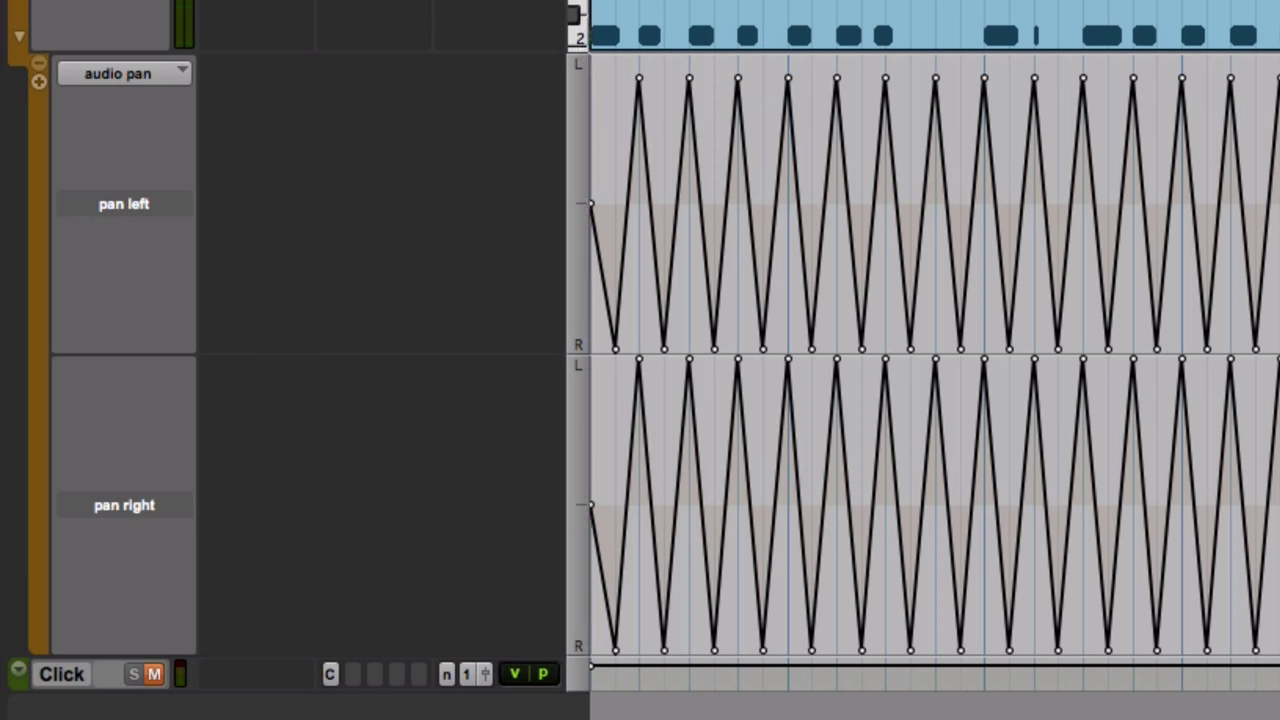
Play back the panning, stop, and undo the drawn sweeps.
{"action": "key", "text": "space"}
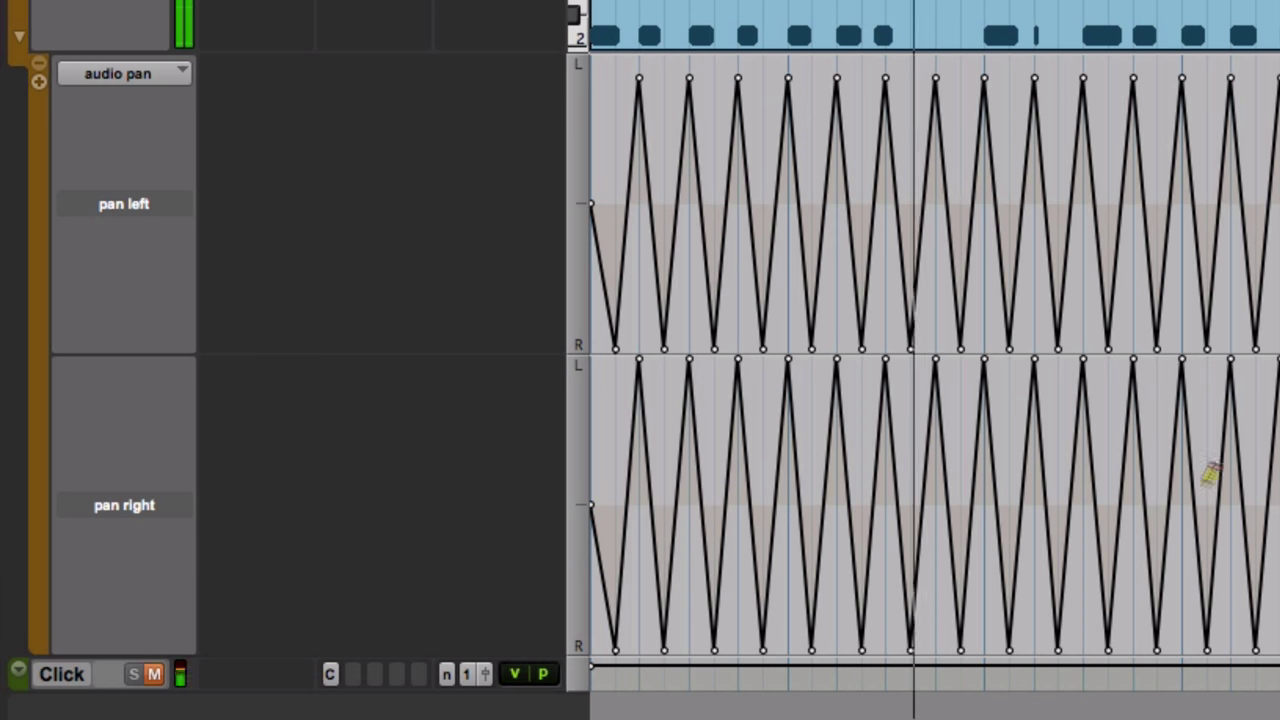
{"action": "key", "text": "space"}
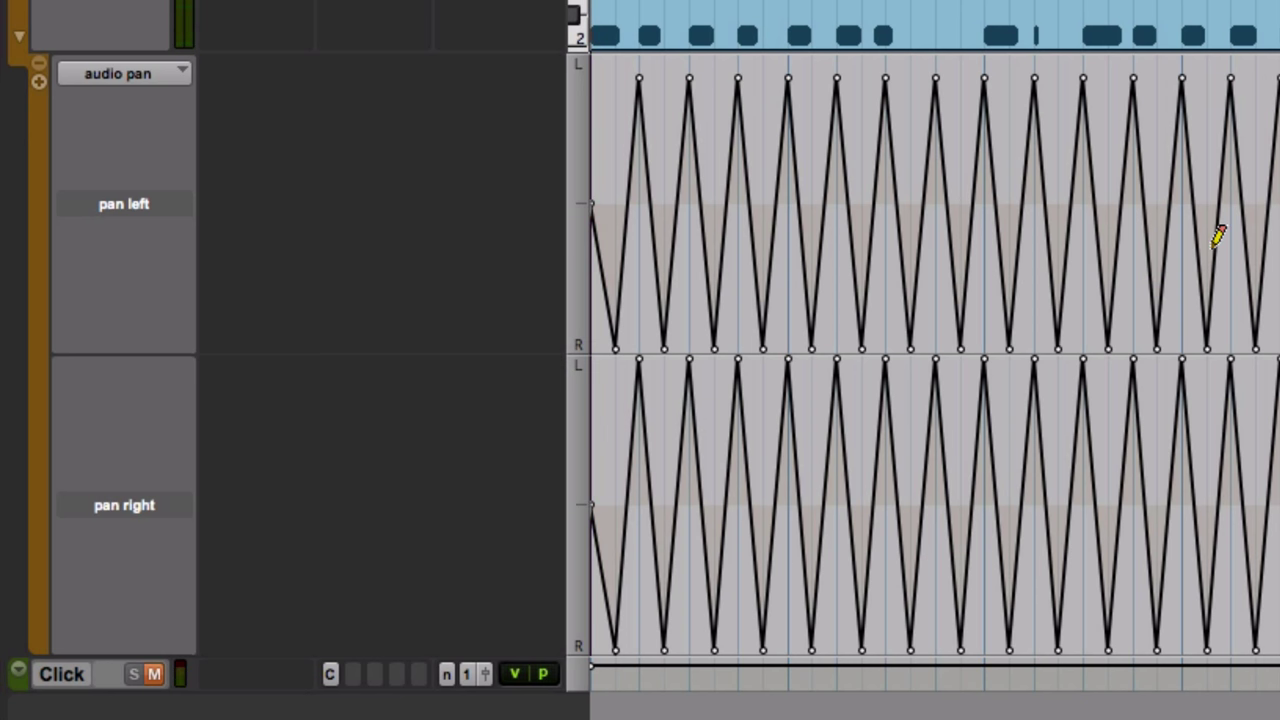
{"action": "key", "text": "ctrl+z"}
{"action": "key", "text": "ctrl+z"}
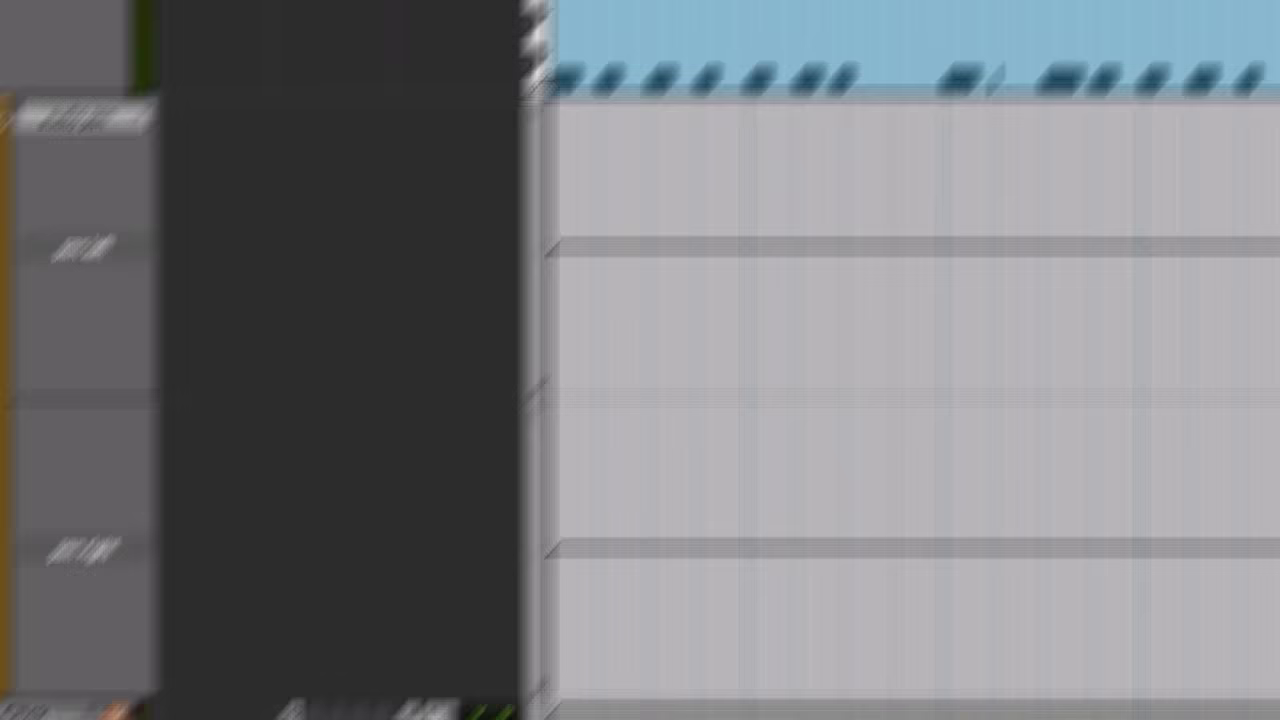
Set the grid to 1 bar and draw triangle automation across the pan left lane.
{"action": "left_click", "coordinate": [715, 195]}
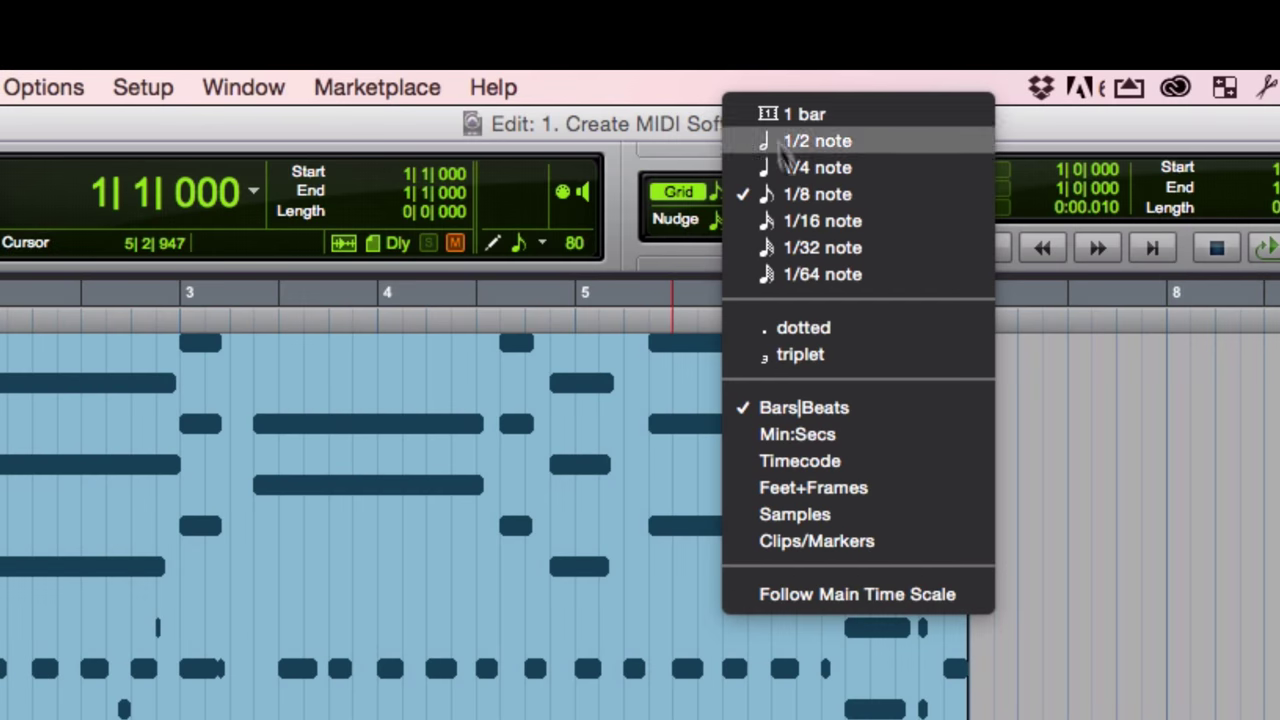
{"action": "left_click", "coordinate": [823, 114]}
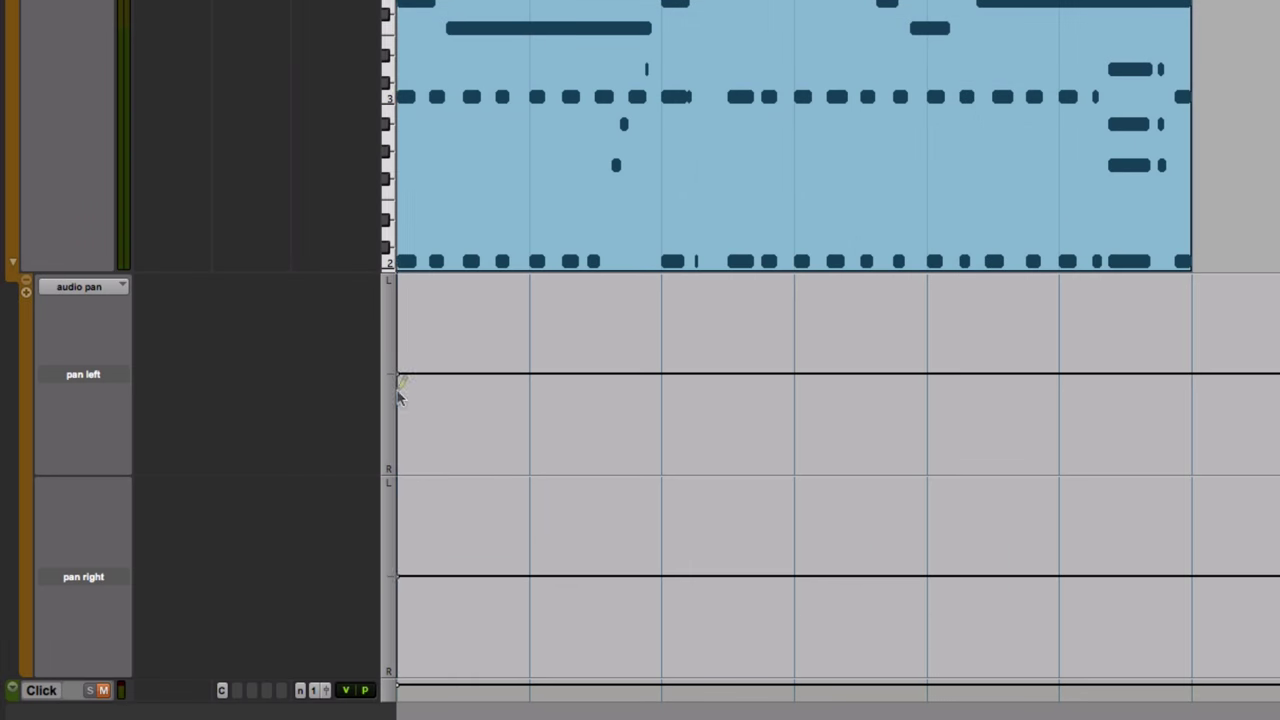
{"action": "left_click_drag", "start_coordinate": [409, 384], "coordinate": [723, 477]}
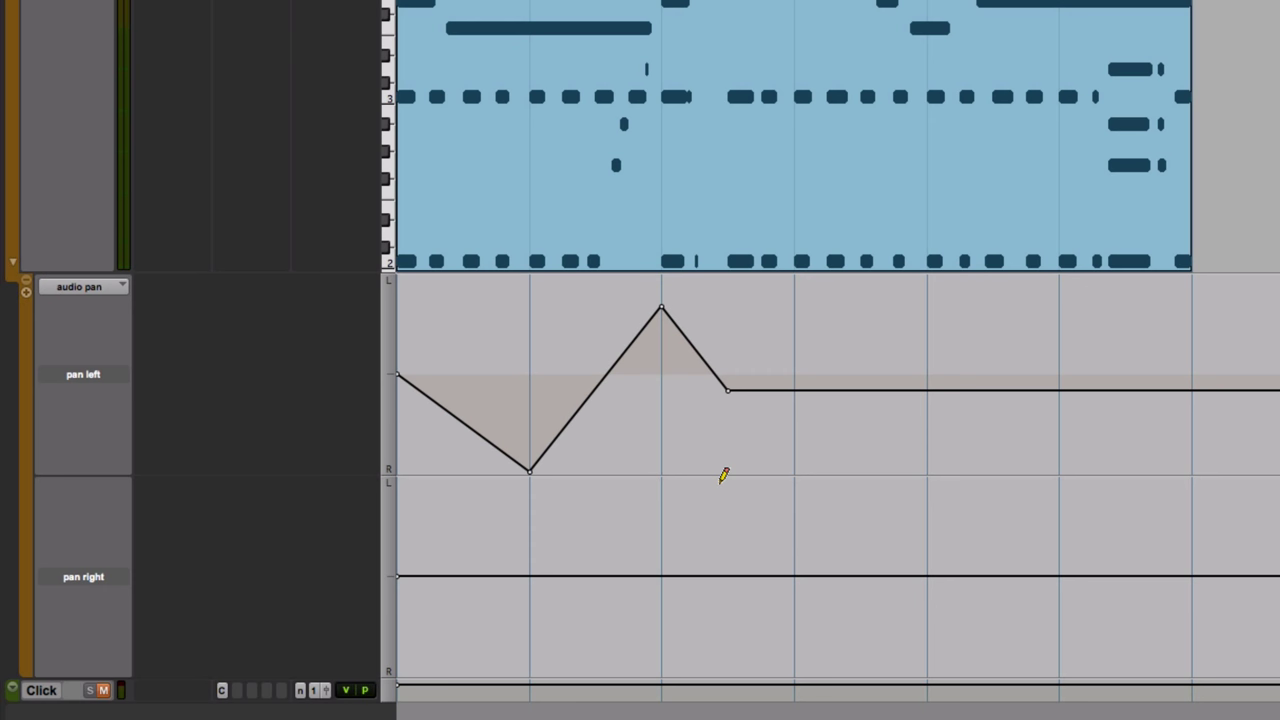
{"action": "left_click", "coordinate": [390, 371]}
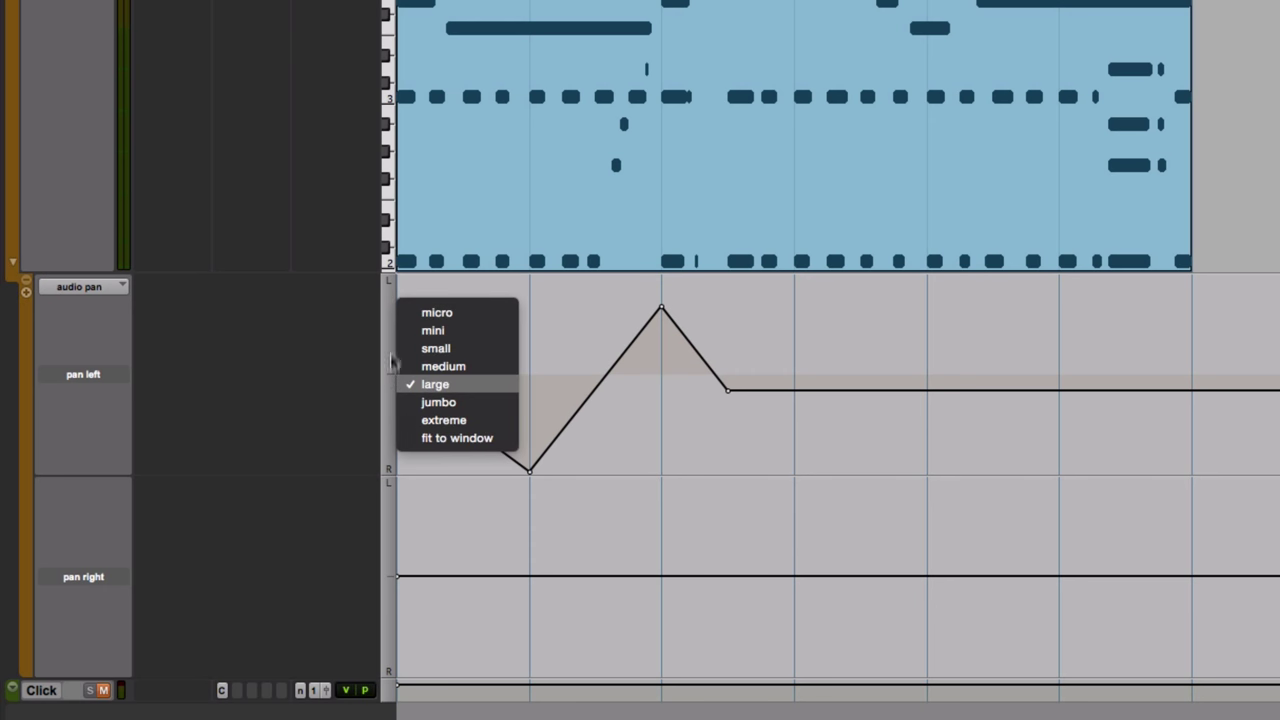
{"action": "left_click", "coordinate": [370, 325]}
{"action": "mouse_move", "coordinate": [530, 385]}
{"action": "left_mouse_down"}
{"action": "mouse_move", "coordinate": [1180, 460]}
{"action": "mouse_move", "coordinate": [1167, 464]}
{"action": "left_mouse_up"}
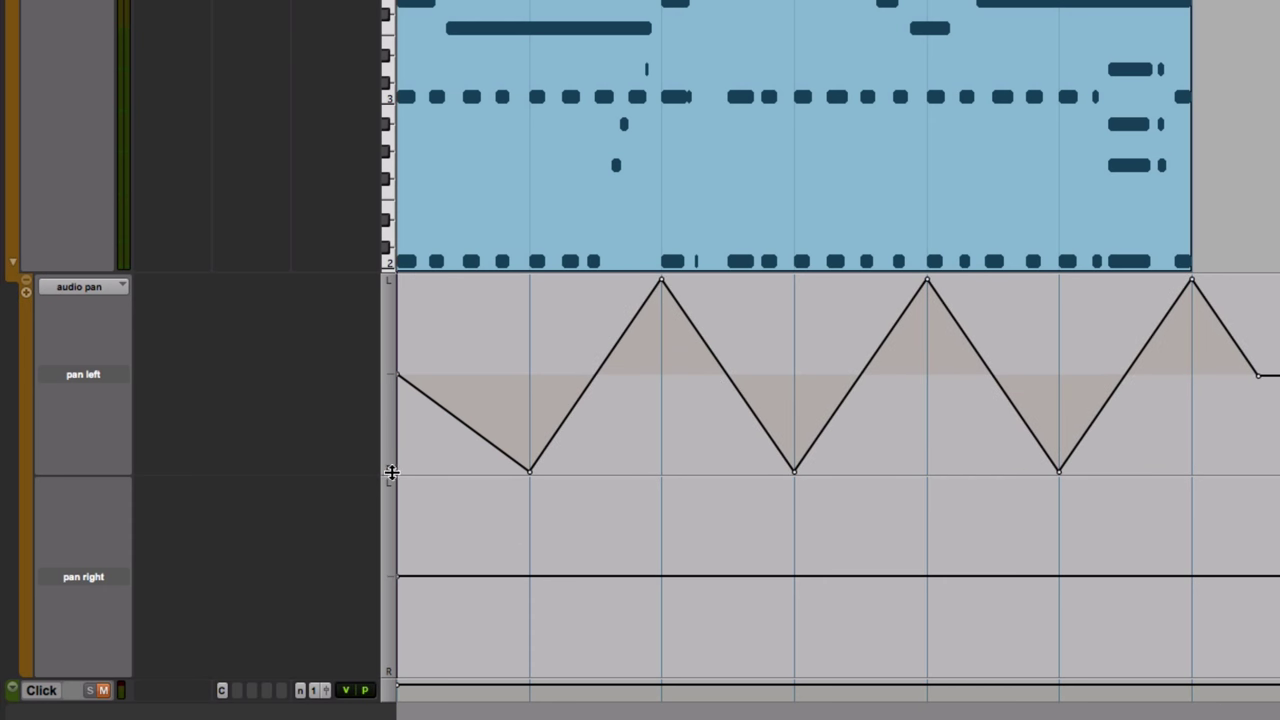
Draw matching triangle automation on the pan right lane and play it back.
{"action": "left_click_drag", "start_coordinate": [423, 479], "coordinate": [1110, 632]}
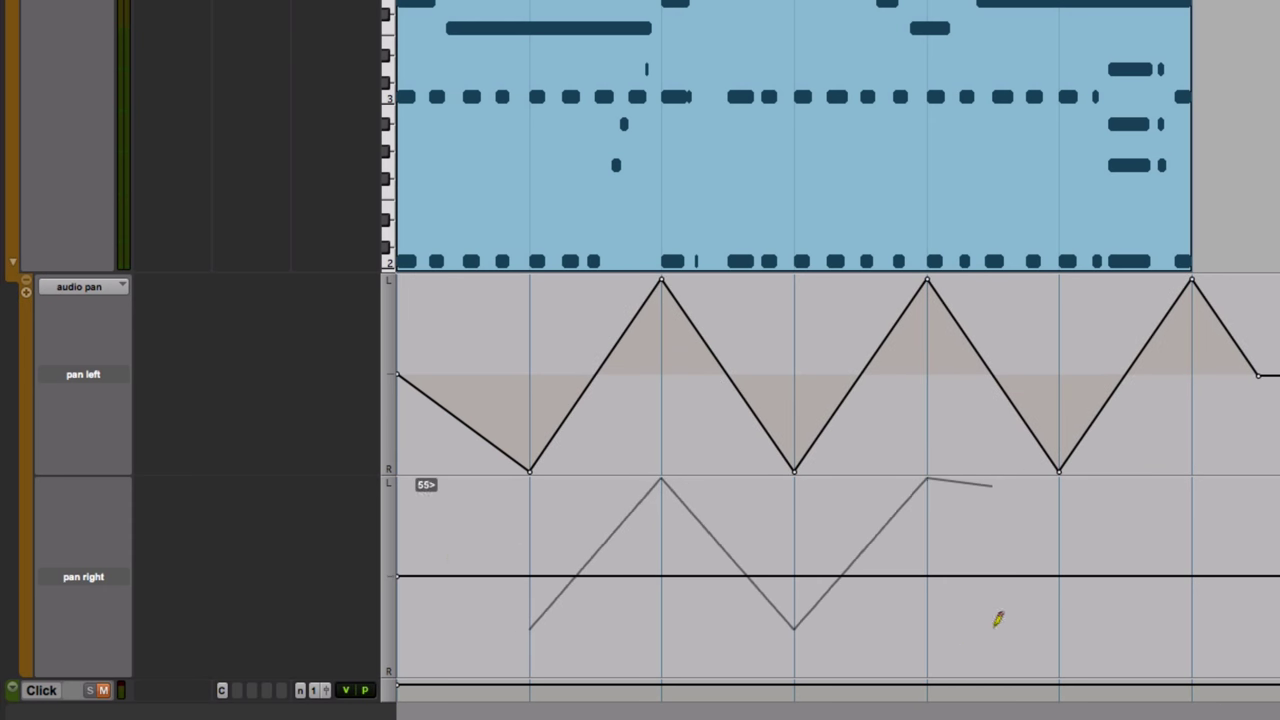
{"action": "left_click_drag", "start_coordinate": [1110, 632], "coordinate": [1145, 710]}
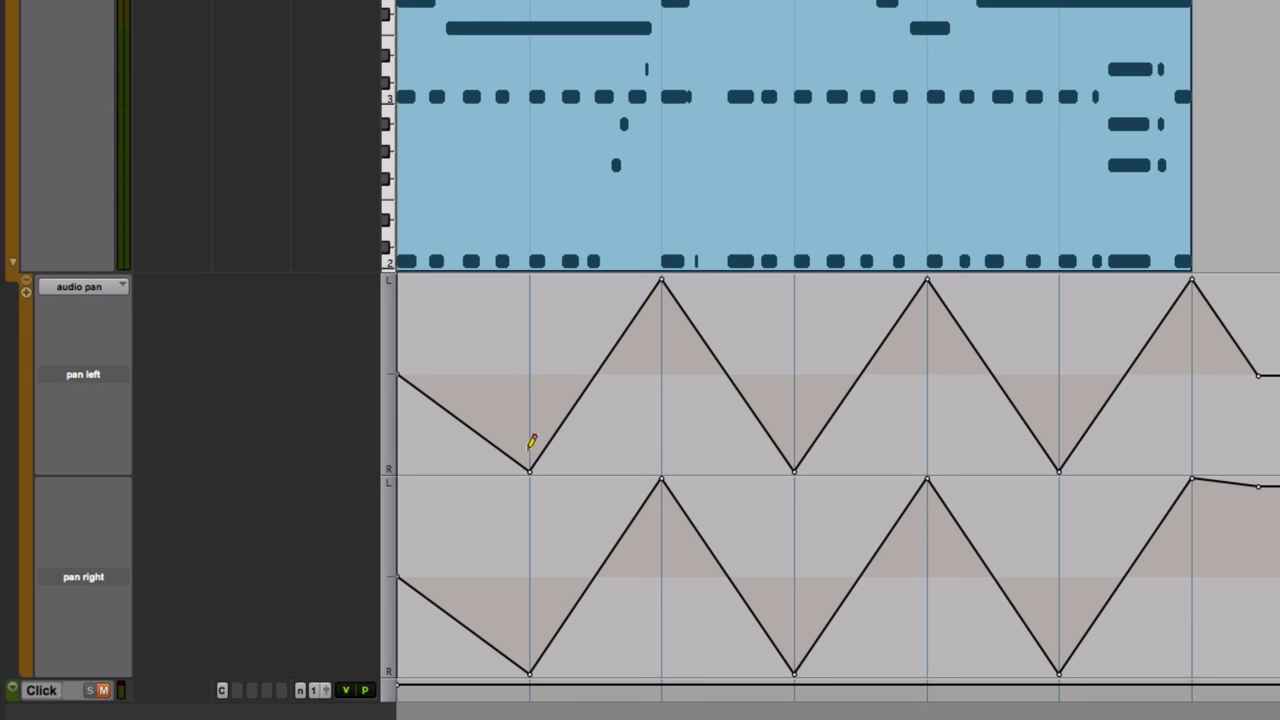
{"action": "key", "text": "space"}
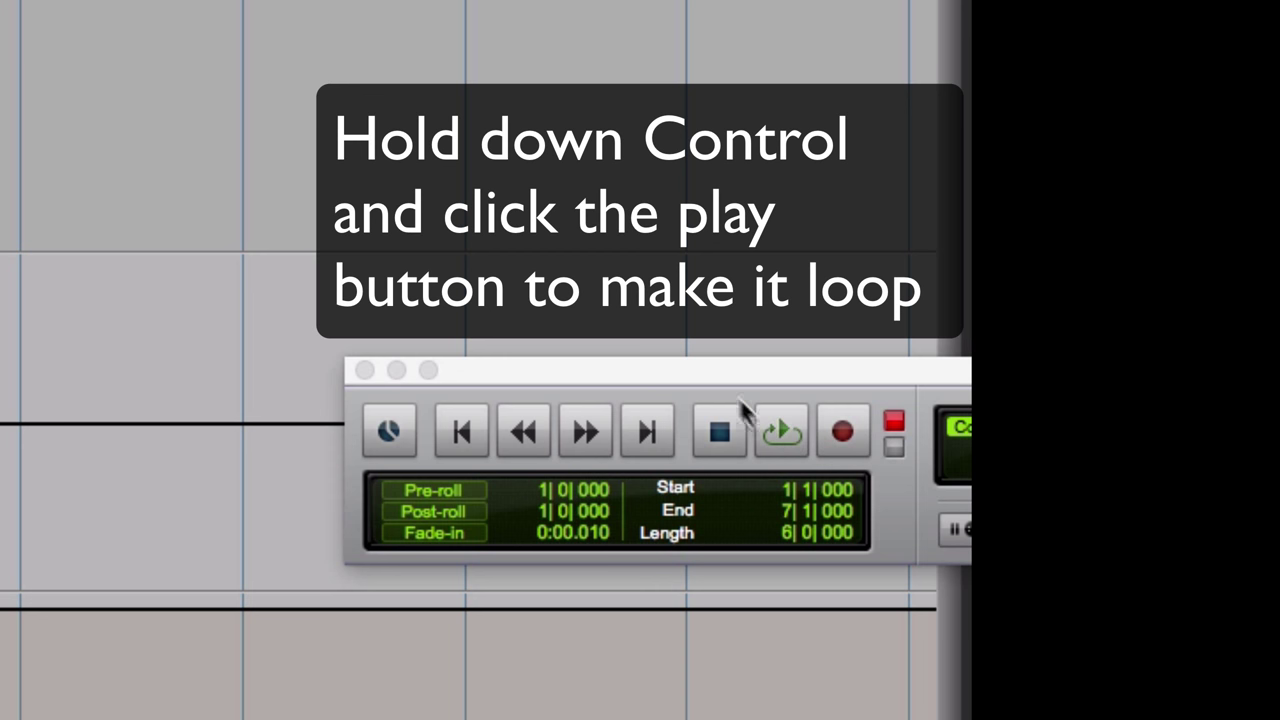
Start looped playback from the Transport and drag the Transport window aside.
{"action": "left_click", "coordinate": [760, 430], "text": "ctrl"}
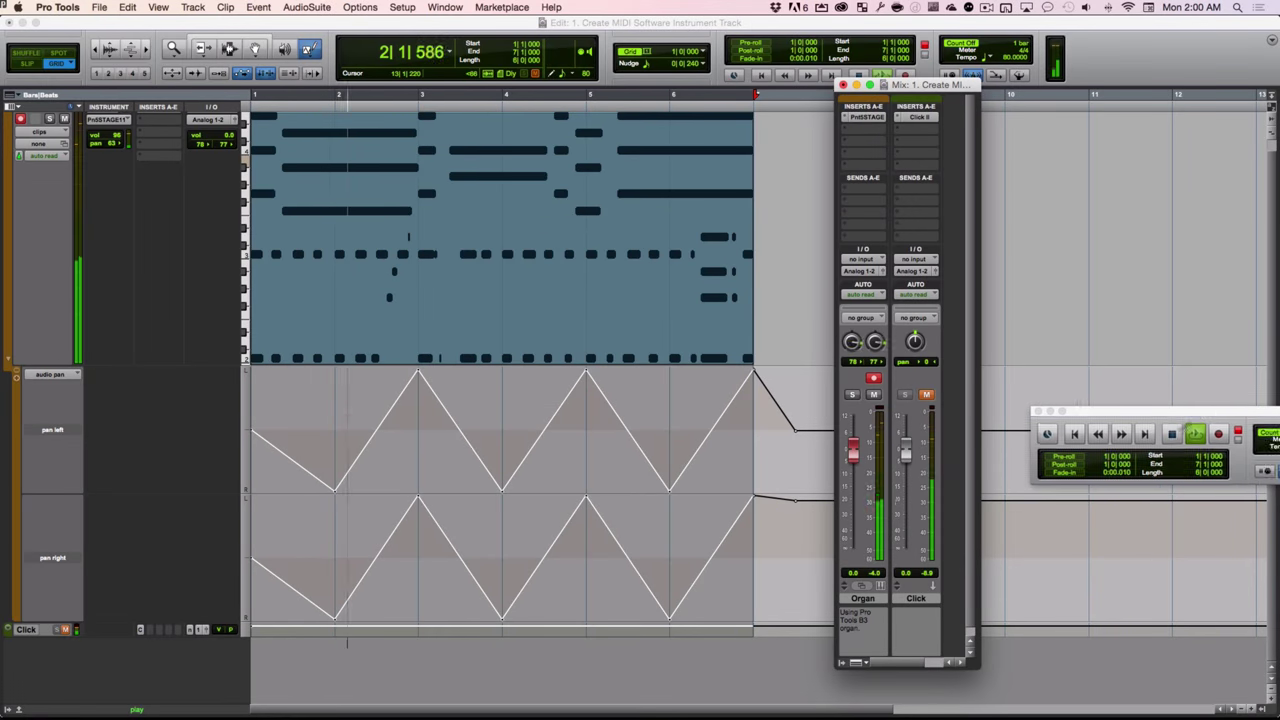
{"action": "left_click_drag", "start_coordinate": [1218, 416], "coordinate": [838, 487]}
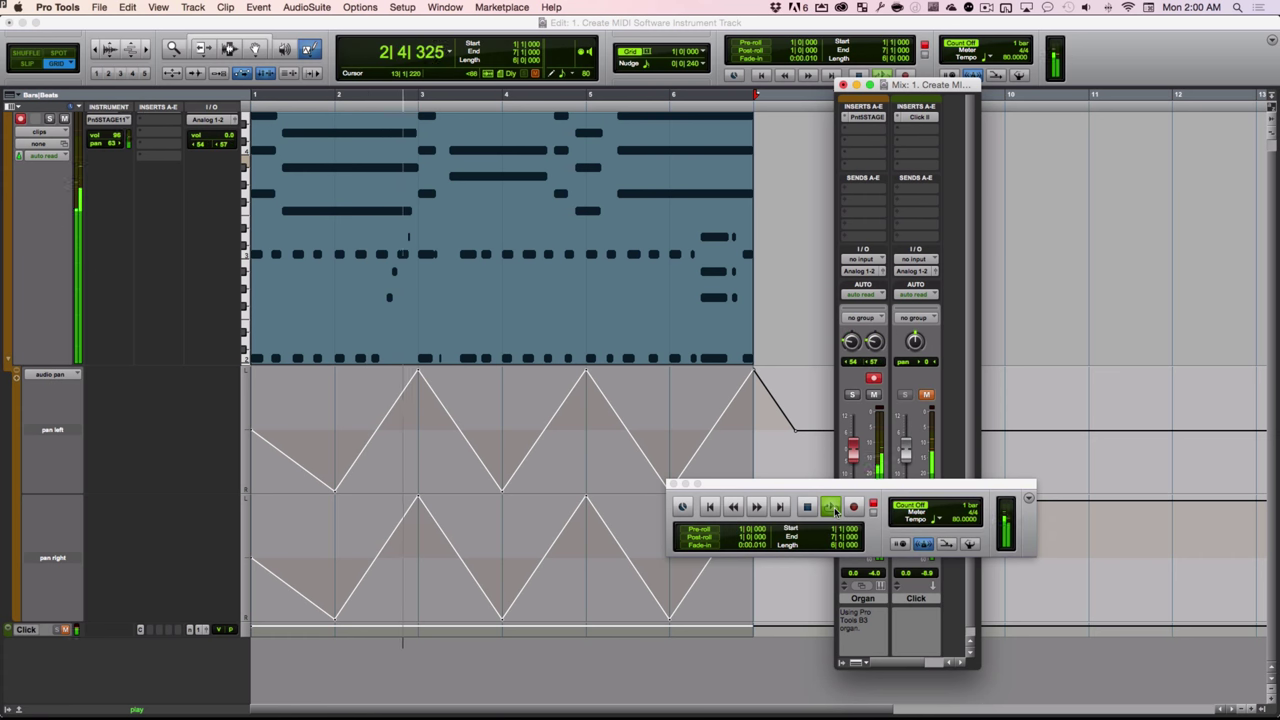
{"action": "left_click_drag", "start_coordinate": [836, 511], "coordinate": [792, 536]}
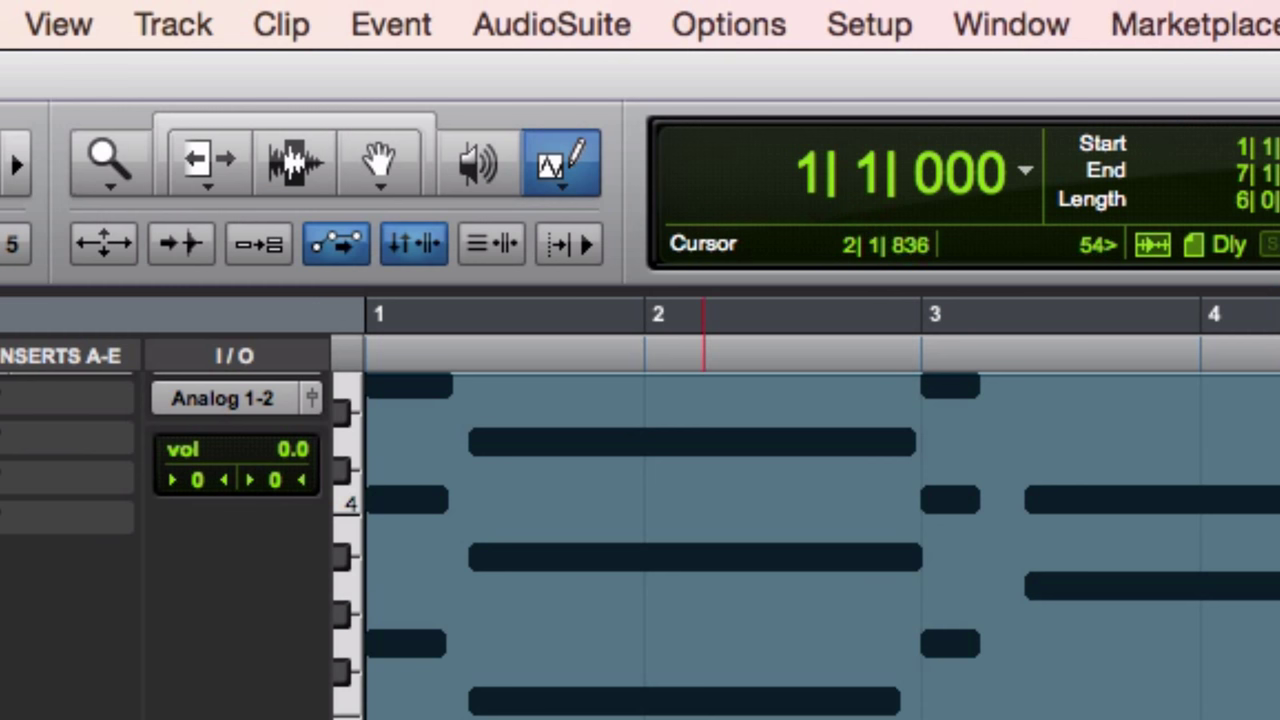
Stop the loop, delete the triangle pan automation, and reset the Organ pans to left 0, right 52.
{"action": "key", "text": "space"}
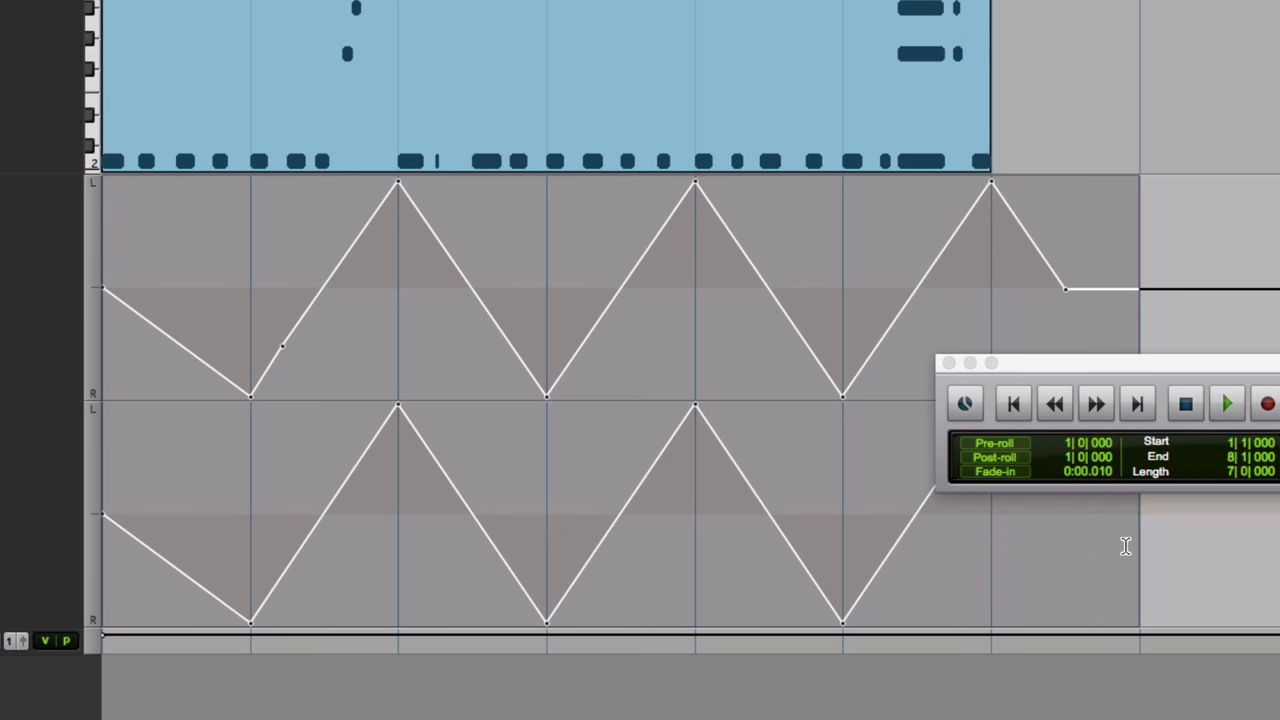
{"action": "key", "text": "Delete"}
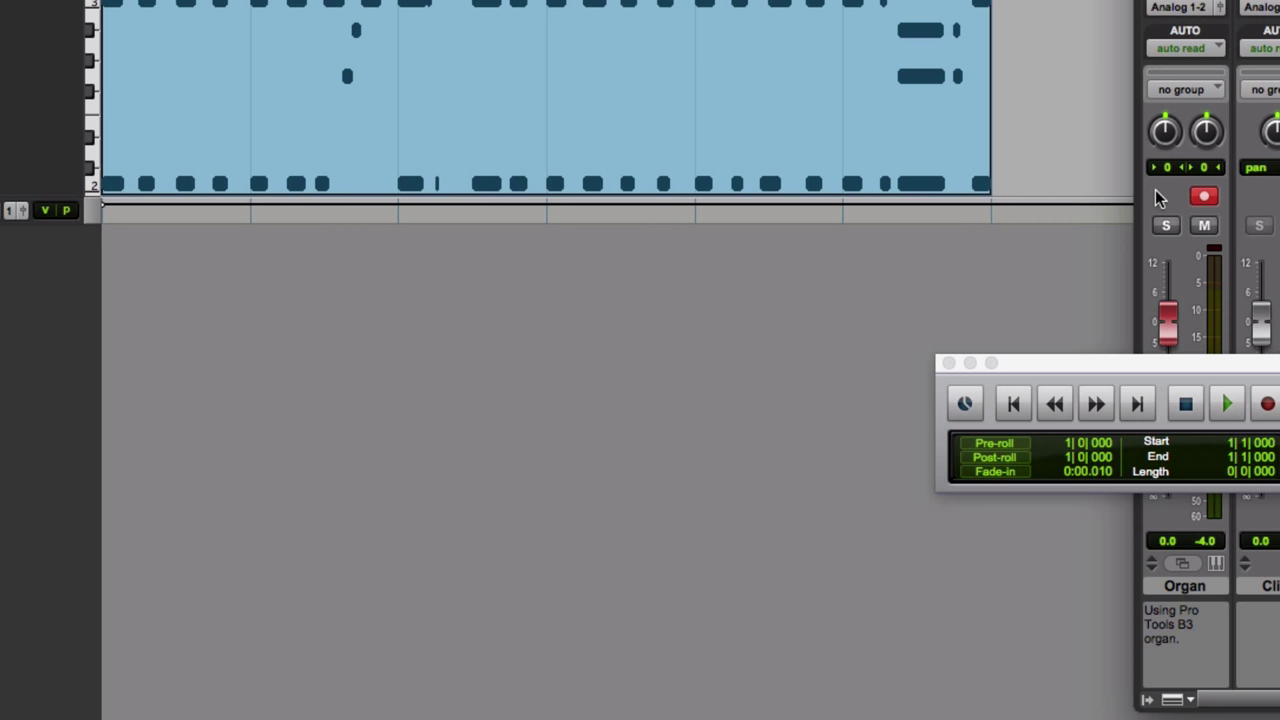
{"action": "mouse_move", "coordinate": [1170, 140]}
{"action": "left_mouse_down"}
{"action": "mouse_move", "coordinate": [1172, 115]}
{"action": "mouse_move", "coordinate": [1205, 92]}
{"action": "left_mouse_up"}
{"action": "left_click", "coordinate": [1165, 132], "text": "alt"}
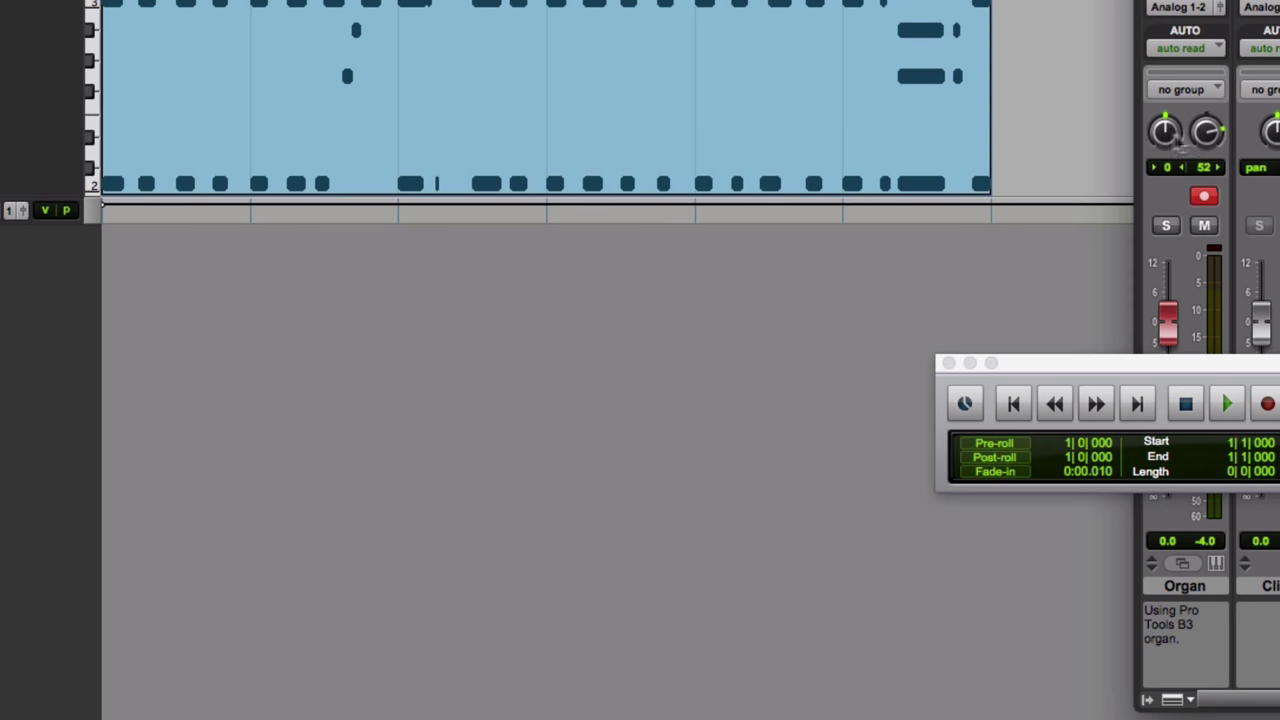